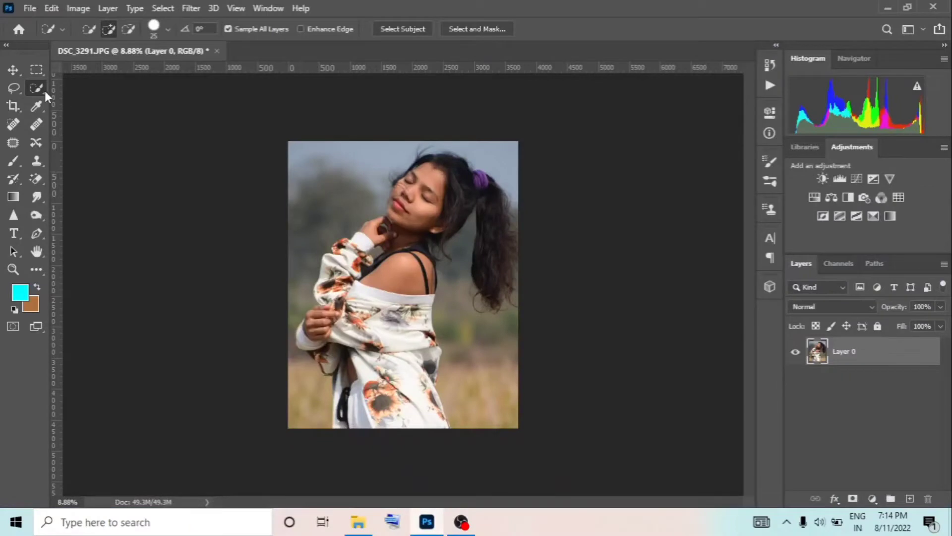
Auto-select the woman with Select > Subject before refining the selection in Select and Mask
{"action": "left_click", "coordinate": [421, 30]}
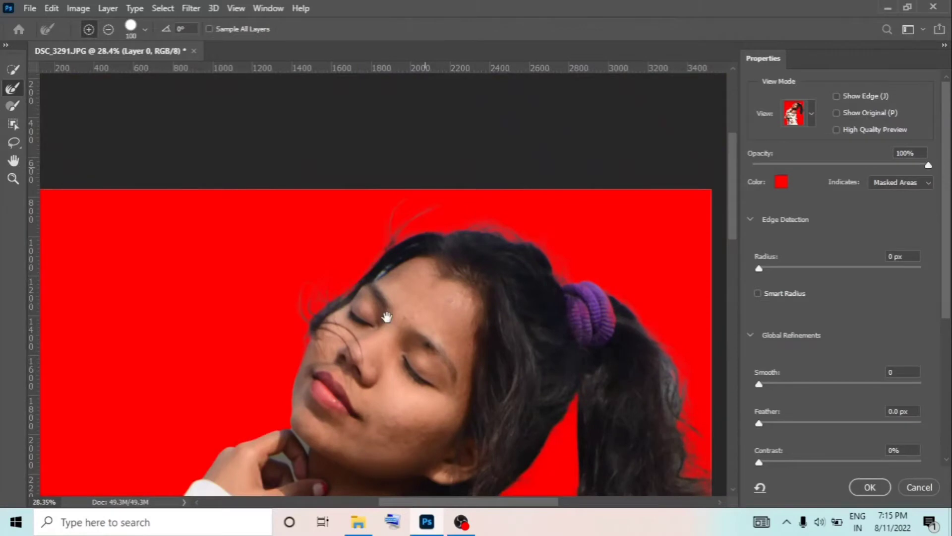
Raise the Refine Edge brush size to 175 and inspect the hair and torso edges
{"action": "key", "text": "bracketright"}
{"action": "key", "text": "bracketright"}
{"action": "key", "text": "bracketright"}
{"action": "scroll", "coordinate": [655, 357], "scroll_direction": "down", "scroll_amount": 3}
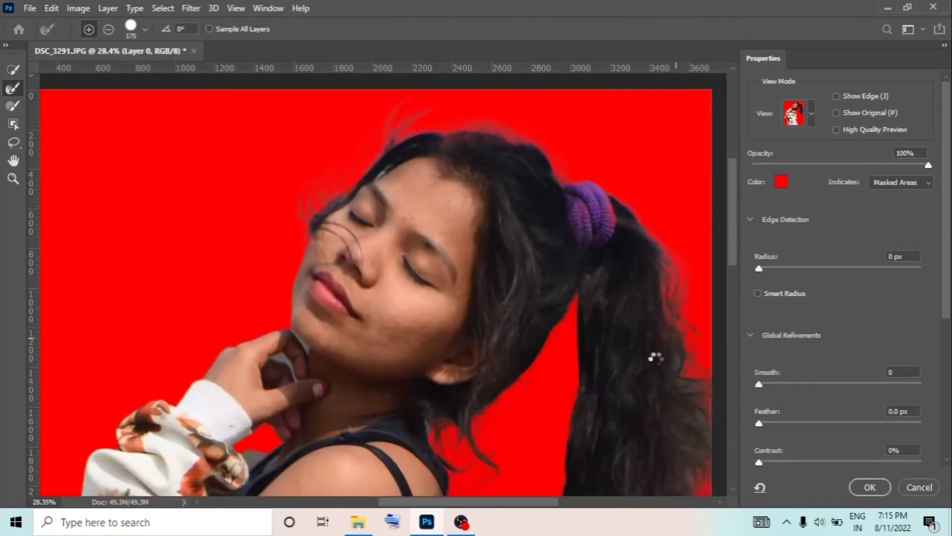
{"action": "scroll", "coordinate": [650, 375], "scroll_direction": "down", "scroll_amount": 3}
{"action": "scroll", "coordinate": [650, 374], "scroll_direction": "right", "scroll_amount": 4}
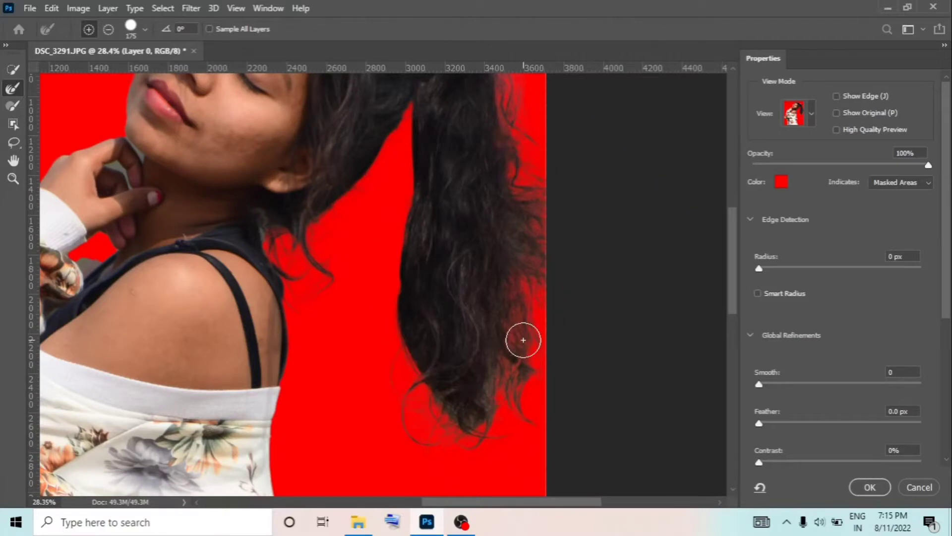
{"action": "scroll", "coordinate": [283, 379], "scroll_direction": "down", "scroll_amount": 3, "text": "alt"}
{"action": "scroll", "coordinate": [283, 378], "scroll_direction": "up", "scroll_amount": 3, "text": "alt"}
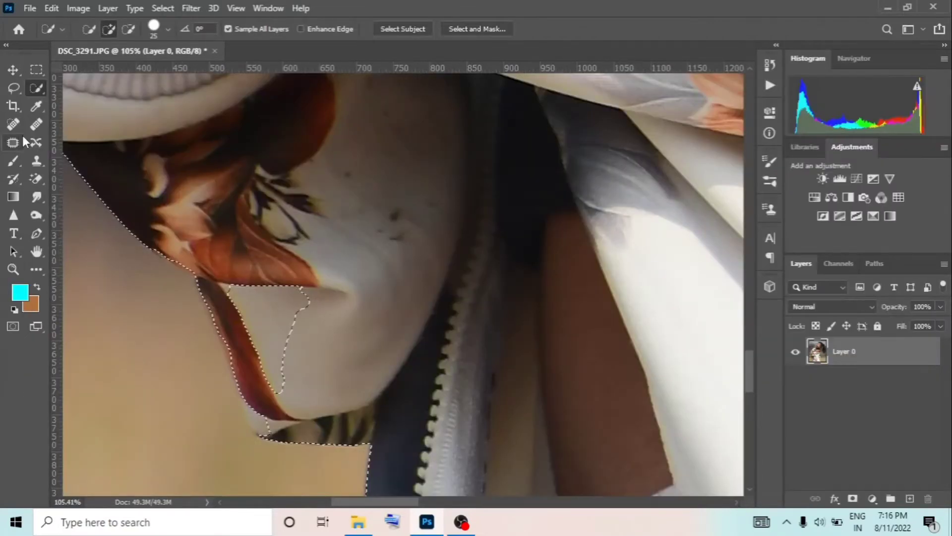
Accept Select and Mask, then add the sleeve area to the selection with a pen path
{"action": "left_click", "coordinate": [242, 393]}
{"action": "left_click_drag", "start_coordinate": [262, 436], "coordinate": [284, 447]}
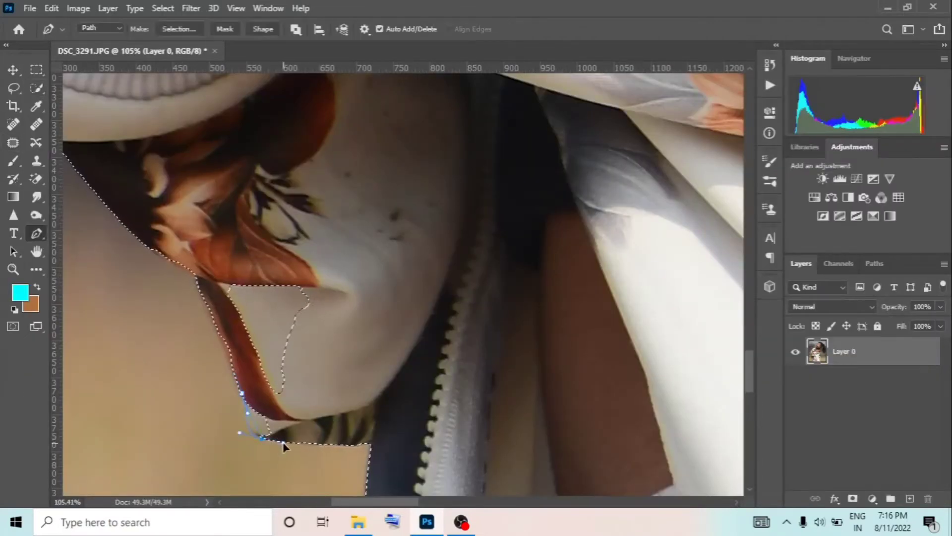
{"action": "left_click", "coordinate": [303, 414]}
{"action": "left_click", "coordinate": [353, 237]}
{"action": "left_click", "coordinate": [230, 253]}
{"action": "left_click", "coordinate": [218, 301]}
{"action": "right_click", "coordinate": [250, 111]}
{"action": "left_click", "coordinate": [277, 191]}
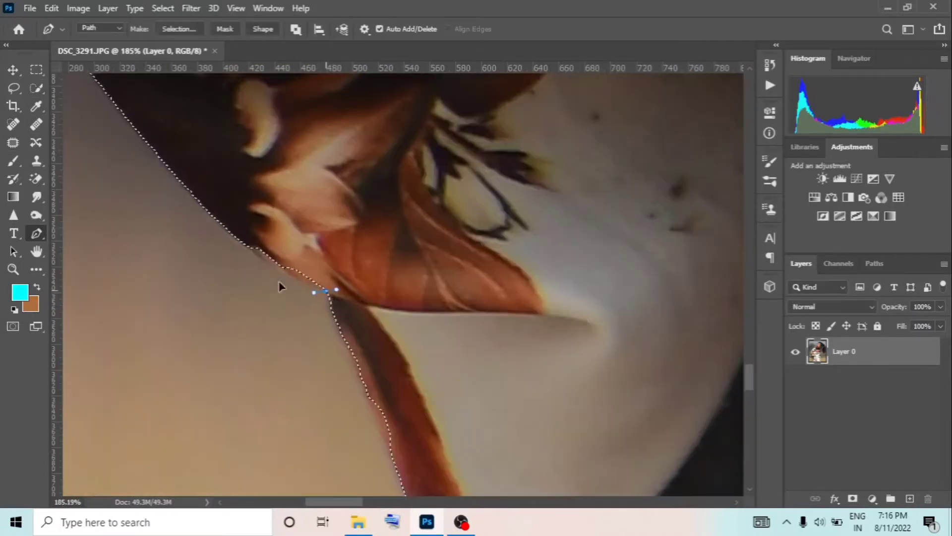
{"action": "left_click", "coordinate": [244, 244]}
Convert pen paths along the sleeve pattern and the grey gap near the hand into selection changes
{"action": "left_click_drag", "start_coordinate": [259, 192], "coordinate": [307, 199]}
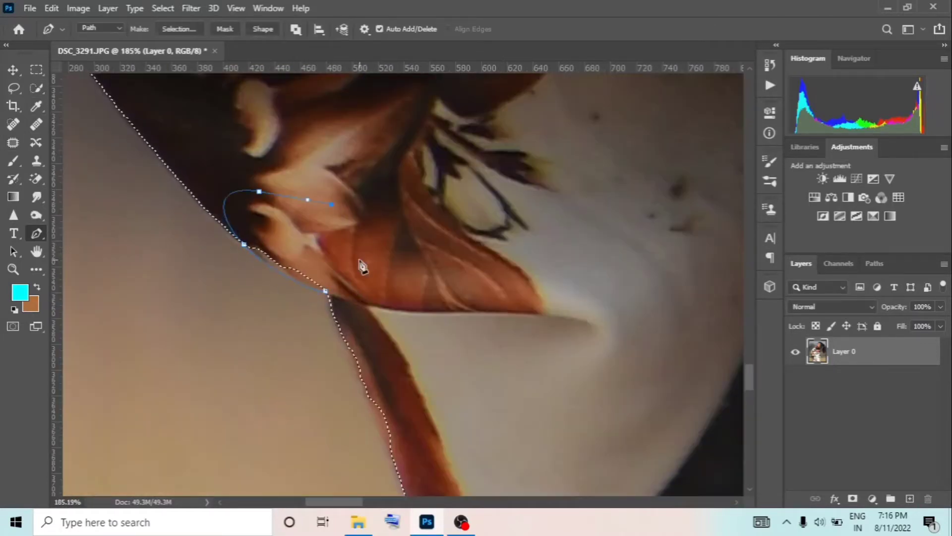
{"action": "right_click", "coordinate": [362, 266]}
{"action": "left_click", "coordinate": [402, 255]}
{"action": "left_click", "coordinate": [546, 123]}
{"action": "scroll", "coordinate": [514, 275], "scroll_direction": "down", "scroll_amount": 3}
{"action": "left_click_drag", "start_coordinate": [515, 274], "coordinate": [488, 300]}
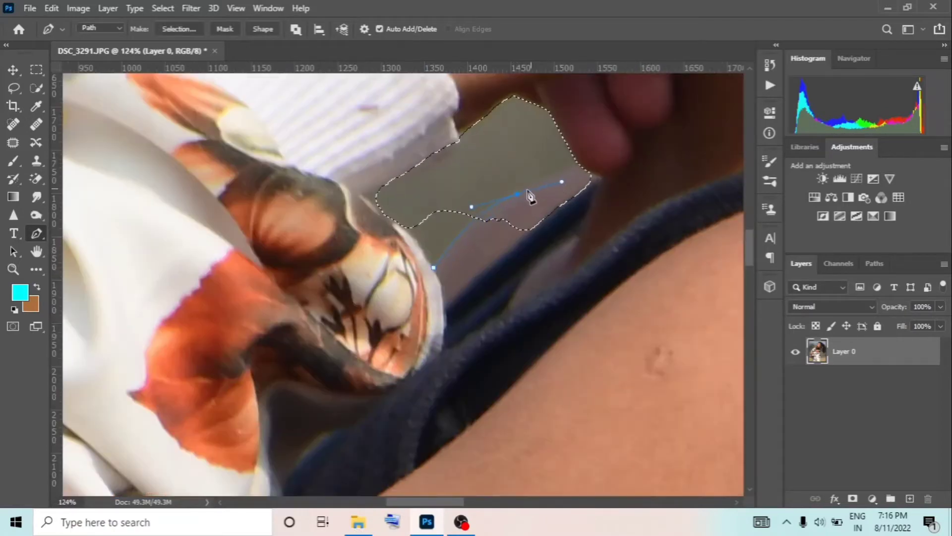
{"action": "left_click_drag", "start_coordinate": [584, 168], "coordinate": [635, 149]}
{"action": "left_click_drag", "start_coordinate": [546, 254], "coordinate": [412, 315]}
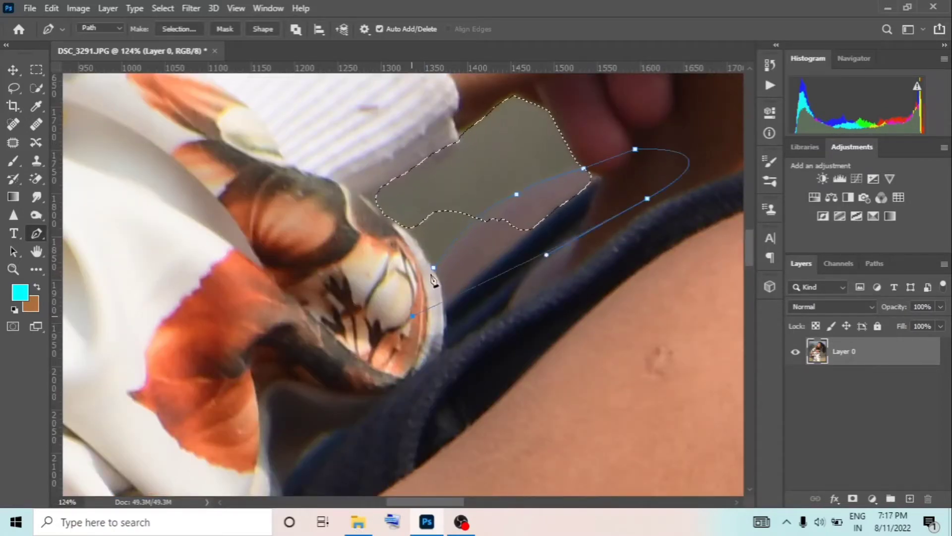
{"action": "right_click", "coordinate": [434, 281]}
{"action": "left_click", "coordinate": [482, 267]}
{"action": "left_click", "coordinate": [546, 124]}
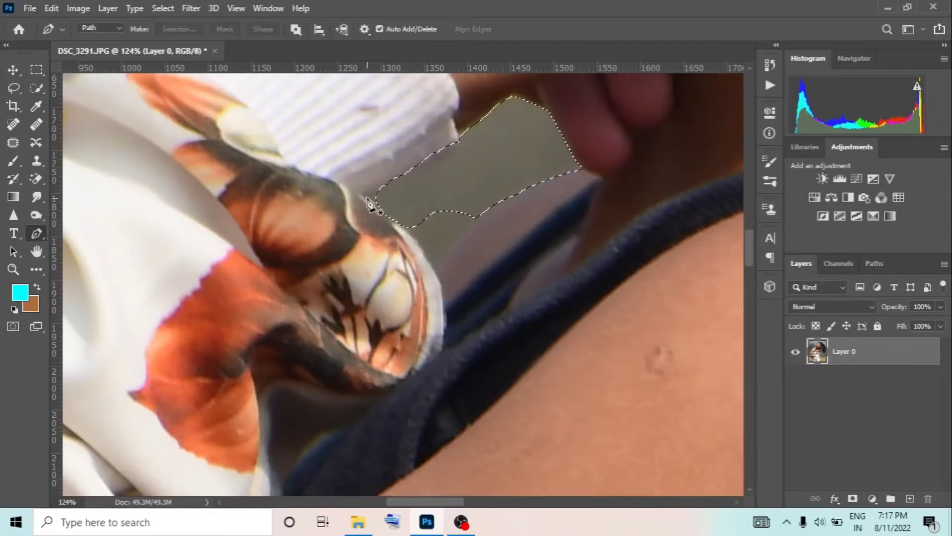
Trace the grey gap above the sleeve and remove it from the selection
{"action": "left_click", "coordinate": [366, 196]}
{"action": "left_click", "coordinate": [455, 142]}
{"action": "left_click", "coordinate": [500, 151]}
{"action": "left_click", "coordinate": [475, 217]}
{"action": "left_click_drag", "start_coordinate": [434, 257], "coordinate": [432, 268]}
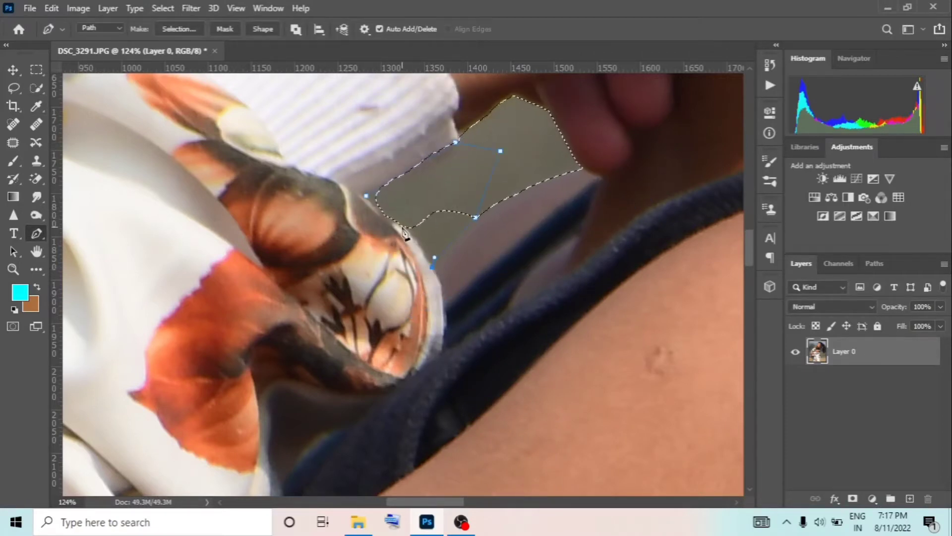
{"action": "left_click", "coordinate": [366, 196]}
{"action": "right_click", "coordinate": [372, 162]}
{"action": "left_click", "coordinate": [422, 216]}
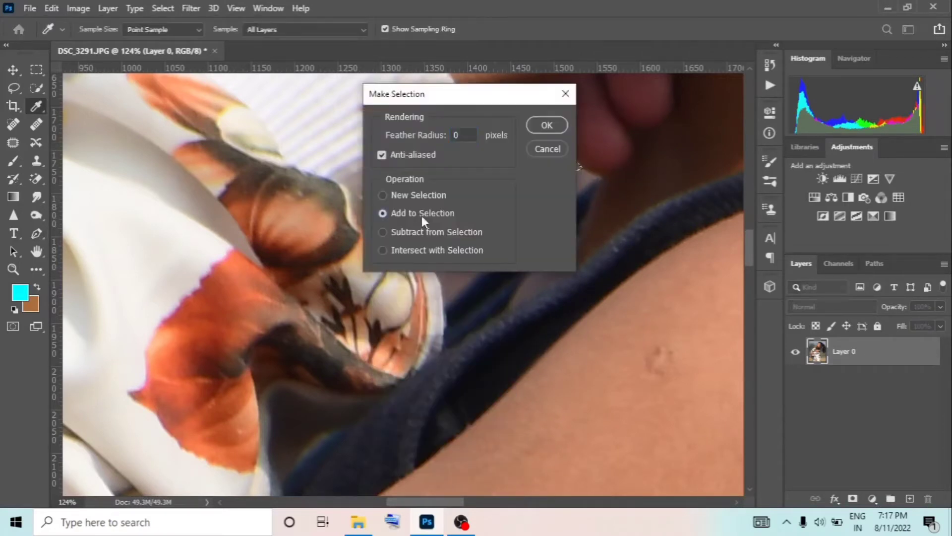
{"action": "key", "text": "Return"}
{"action": "scroll", "coordinate": [514, 155], "scroll_direction": "down", "scroll_amount": 3}
{"action": "scroll", "coordinate": [543, 270], "scroll_direction": "up", "scroll_amount": 3}
{"action": "scroll", "coordinate": [195, 206], "scroll_direction": "up", "scroll_amount": 2}
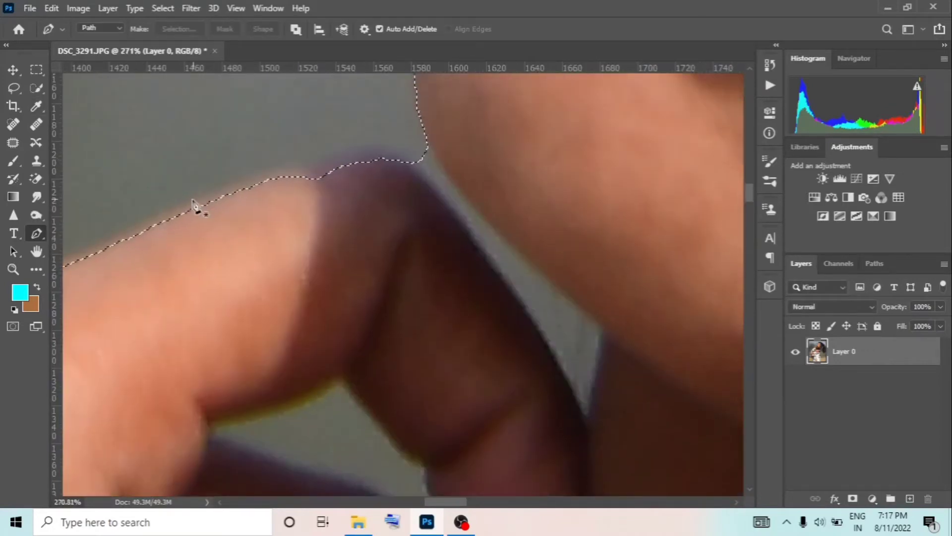
Outline the finger's top edge and fingertip with a pen path and make it a selection
{"action": "left_click", "coordinate": [191, 198]}
{"action": "left_click", "coordinate": [381, 148]}
{"action": "left_click_drag", "start_coordinate": [470, 231], "coordinate": [477, 257]}
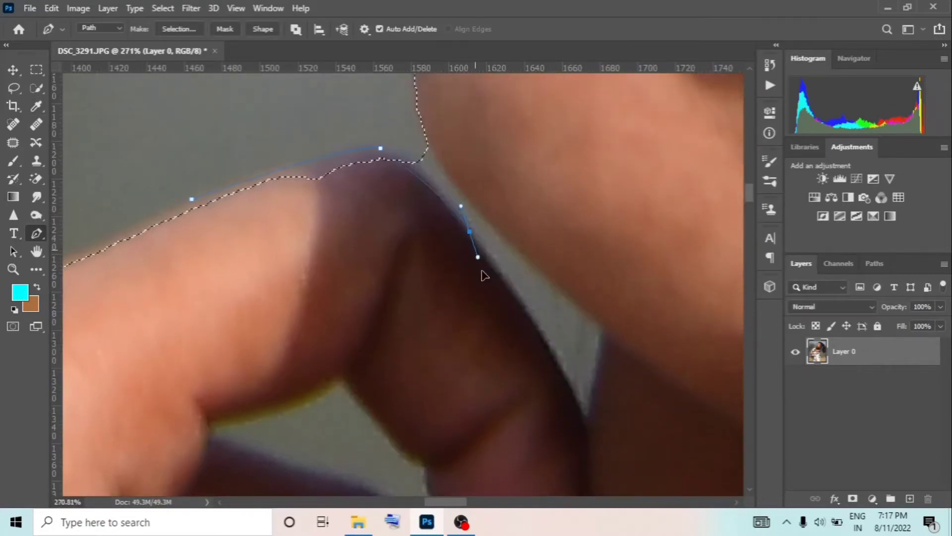
{"action": "left_click", "coordinate": [446, 308]}
{"action": "left_click", "coordinate": [227, 339]}
{"action": "left_click", "coordinate": [148, 320]}
{"action": "scroll", "coordinate": [149, 322], "scroll_direction": "left", "scroll_amount": 5}
{"action": "left_click", "coordinate": [218, 261]}
{"action": "left_click", "coordinate": [248, 189]}
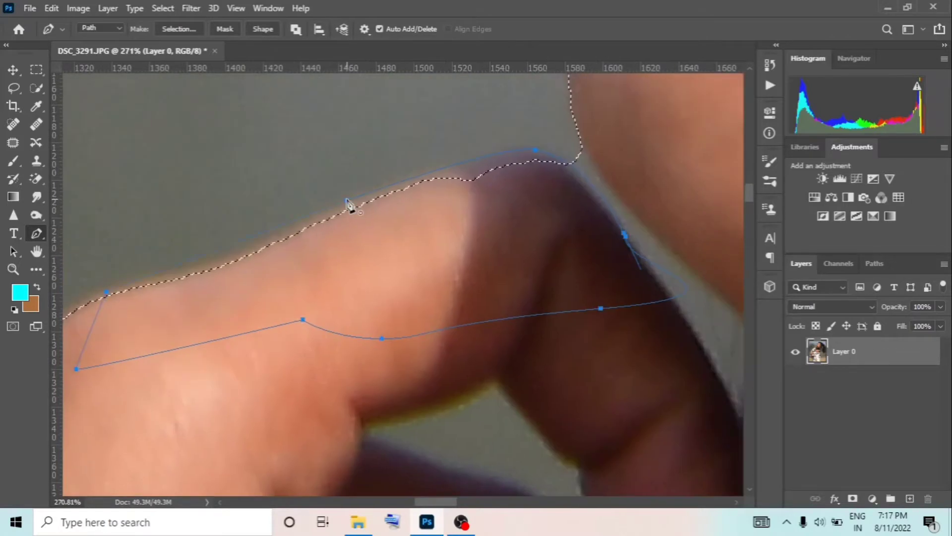
{"action": "left_click", "coordinate": [246, 248]}
{"action": "left_click", "coordinate": [315, 217]}
{"action": "left_click", "coordinate": [347, 201]}
{"action": "right_click", "coordinate": [346, 204]}
{"action": "left_click", "coordinate": [415, 201]}
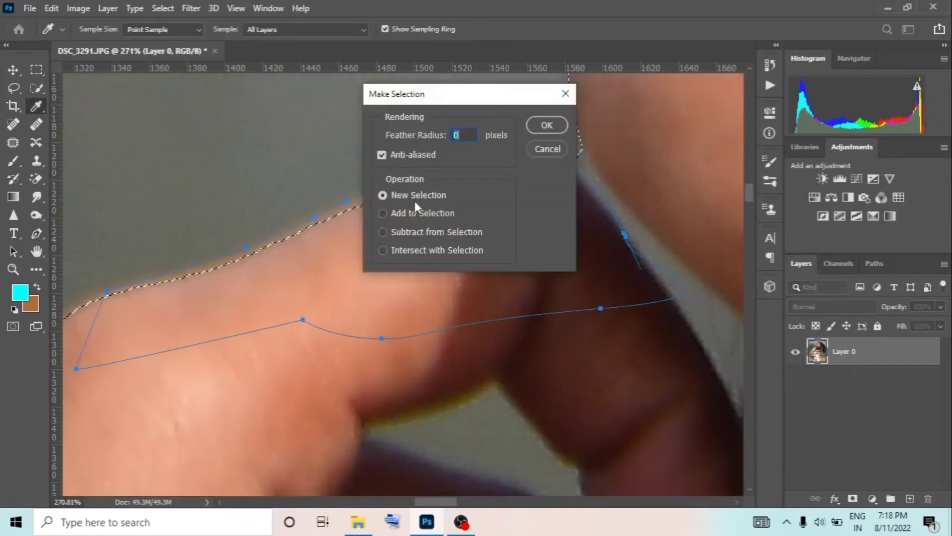
{"action": "key", "text": "Return"}
Trace the grey gap between the fingers and apply it to the selection
{"action": "scroll", "coordinate": [595, 268], "scroll_direction": "right", "scroll_amount": 2}
{"action": "left_click_drag", "start_coordinate": [627, 303], "coordinate": [656, 368]}
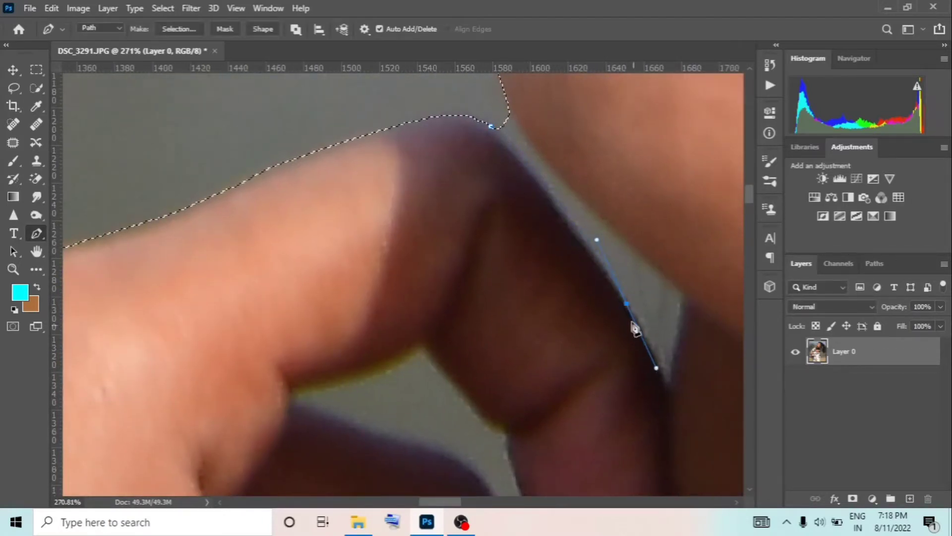
{"action": "left_click", "coordinate": [668, 381]}
{"action": "left_click", "coordinate": [680, 296]}
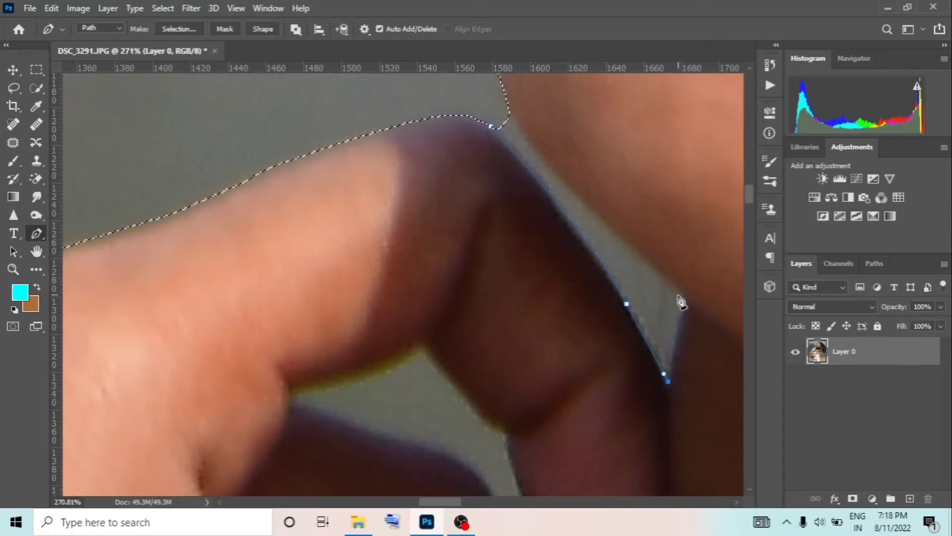
{"action": "left_click", "coordinate": [511, 125]}
{"action": "right_click", "coordinate": [494, 128]}
{"action": "left_click", "coordinate": [525, 149]}
{"action": "left_click", "coordinate": [423, 215]}
{"action": "key", "text": "Return"}
Trace the next gap along the finger edge and cut it from the selection
{"action": "scroll", "coordinate": [529, 444], "scroll_direction": "down", "scroll_amount": 2}
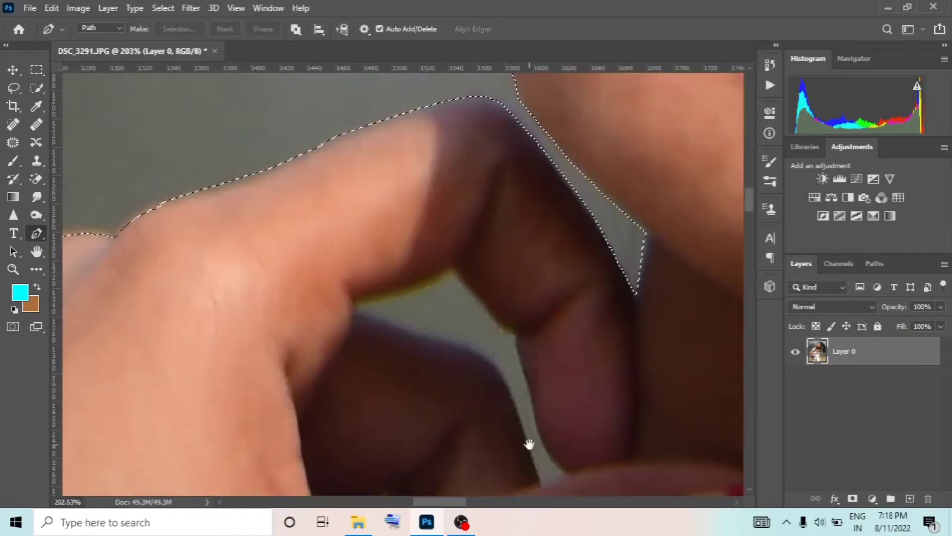
{"action": "left_click_drag", "start_coordinate": [529, 443], "coordinate": [510, 300]}
{"action": "left_click", "coordinate": [524, 340]}
{"action": "left_click", "coordinate": [523, 298]}
{"action": "left_click", "coordinate": [501, 219]}
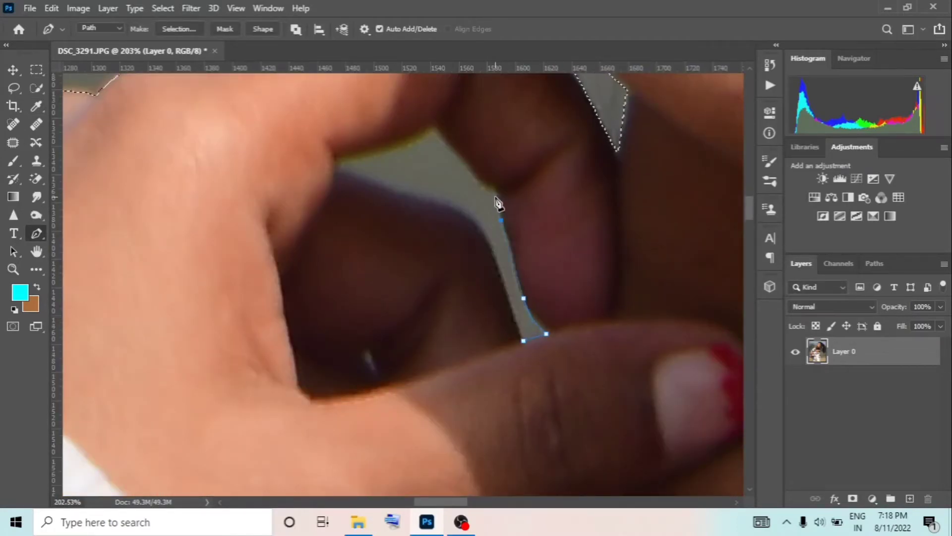
{"action": "left_click", "coordinate": [495, 199]}
{"action": "left_click", "coordinate": [435, 132]}
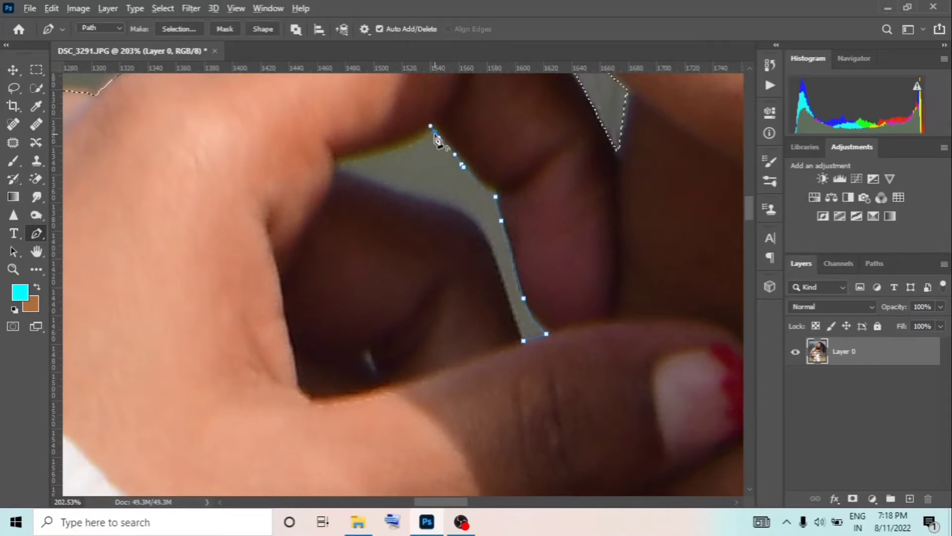
{"action": "left_click", "coordinate": [344, 163]}
{"action": "left_click", "coordinate": [451, 202]}
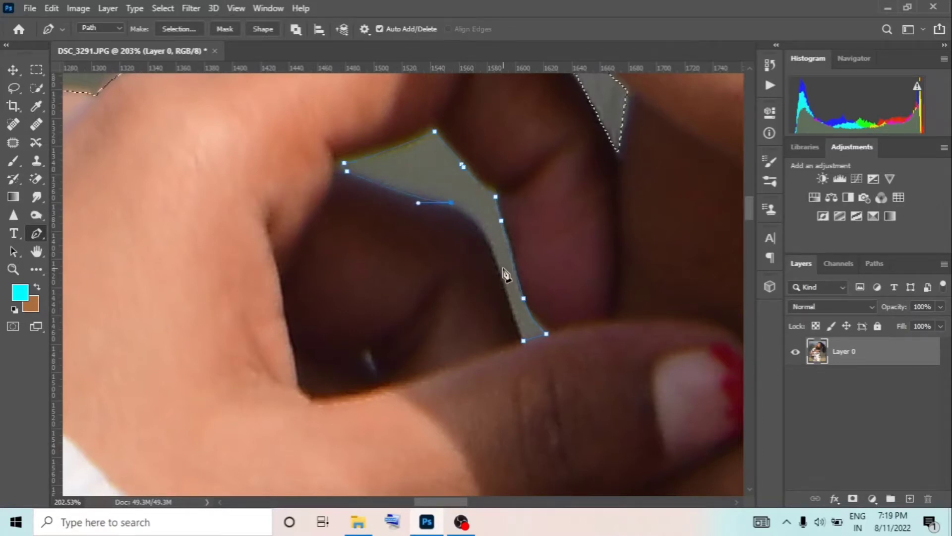
{"action": "left_click", "coordinate": [492, 251]}
{"action": "right_click", "coordinate": [533, 273]}
{"action": "left_click", "coordinate": [570, 256]}
{"action": "left_click", "coordinate": [453, 233]}
{"action": "key", "text": "Return"}
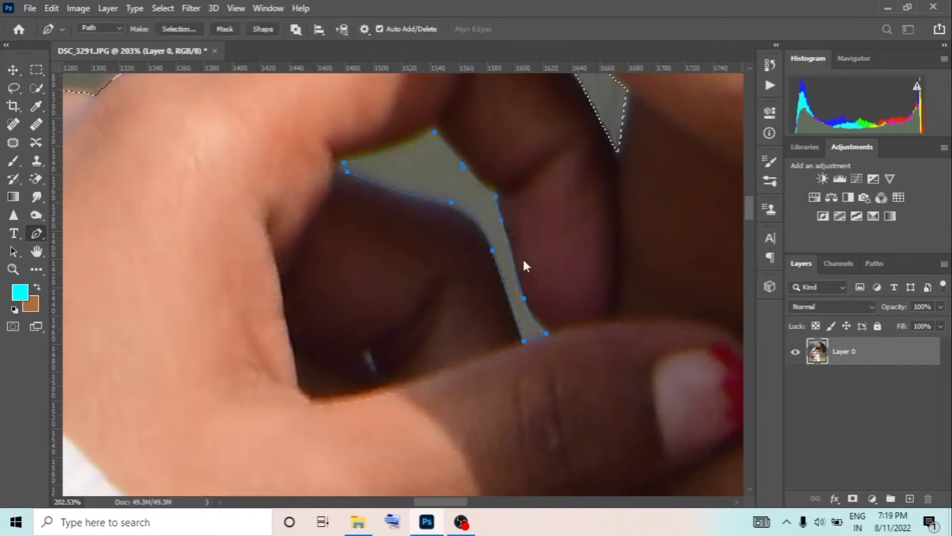
{"action": "scroll", "coordinate": [540, 307], "scroll_direction": "down", "scroll_amount": 5}
{"action": "scroll", "coordinate": [539, 322], "scroll_direction": "down", "scroll_amount": 5}
{"action": "scroll", "coordinate": [541, 327], "scroll_direction": "down", "scroll_amount": 3}
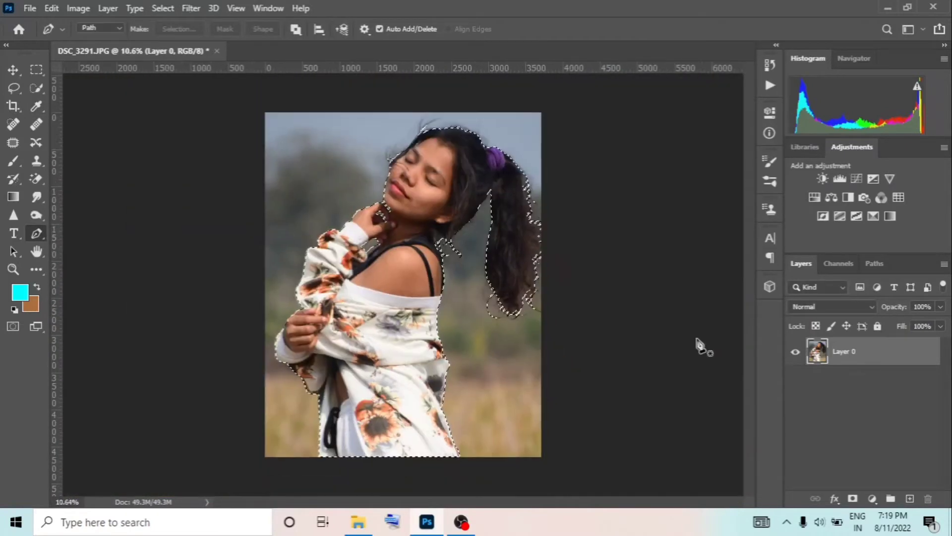
Duplicate the photo layer, mask the copy to the woman, apply the mask and hide the original
{"action": "left_click", "coordinate": [853, 498]}
{"action": "key", "text": "ctrl+z"}
{"action": "left_click_drag", "start_coordinate": [844, 352], "coordinate": [909, 498]}
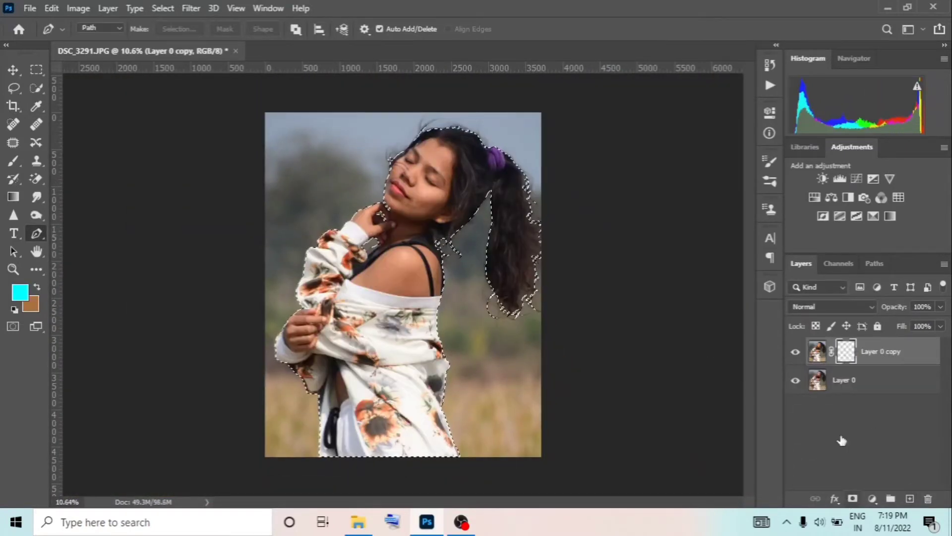
{"action": "left_click", "coordinate": [853, 498]}
{"action": "left_click", "coordinate": [796, 385]}
{"action": "right_click", "coordinate": [847, 345]}
{"action": "left_click", "coordinate": [838, 390]}
Add a teal solid colour fill layer as the background and fit the image on screen
{"action": "left_click", "coordinate": [872, 498]}
{"action": "left_click", "coordinate": [853, 251]}
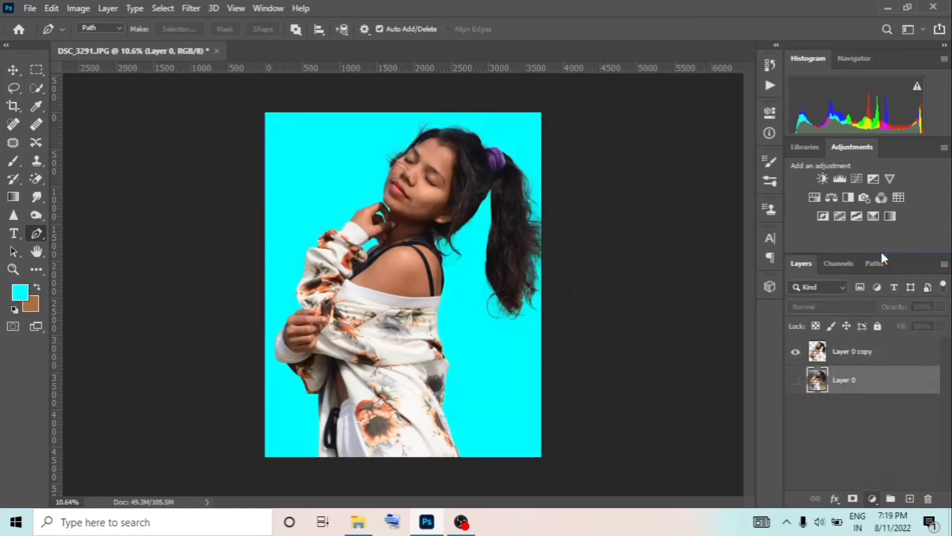
{"action": "left_click", "coordinate": [620, 161]}
{"action": "key", "text": "Return"}
{"action": "scroll", "coordinate": [516, 300], "scroll_direction": "up", "scroll_amount": 3}
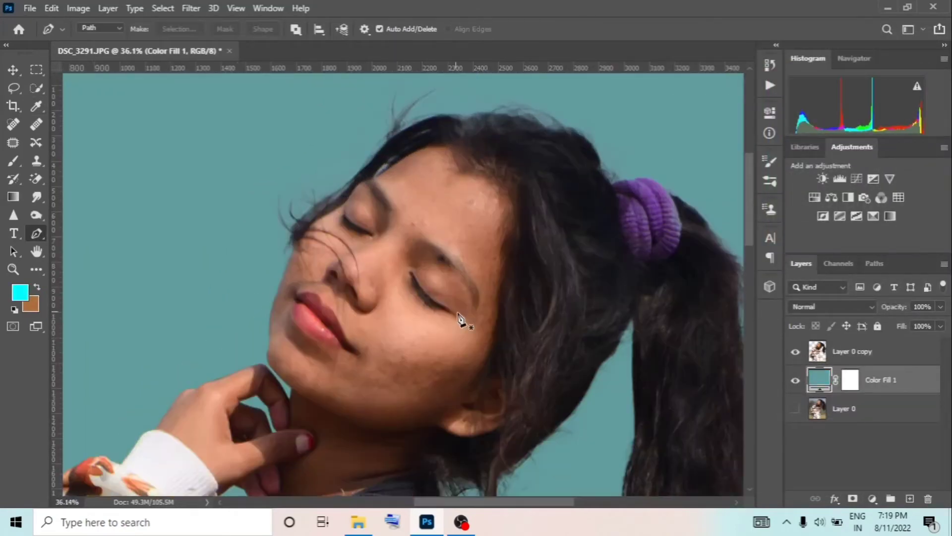
{"action": "key", "text": "ctrl+0"}
{"action": "left_click", "coordinate": [796, 410], "text": "alt"}
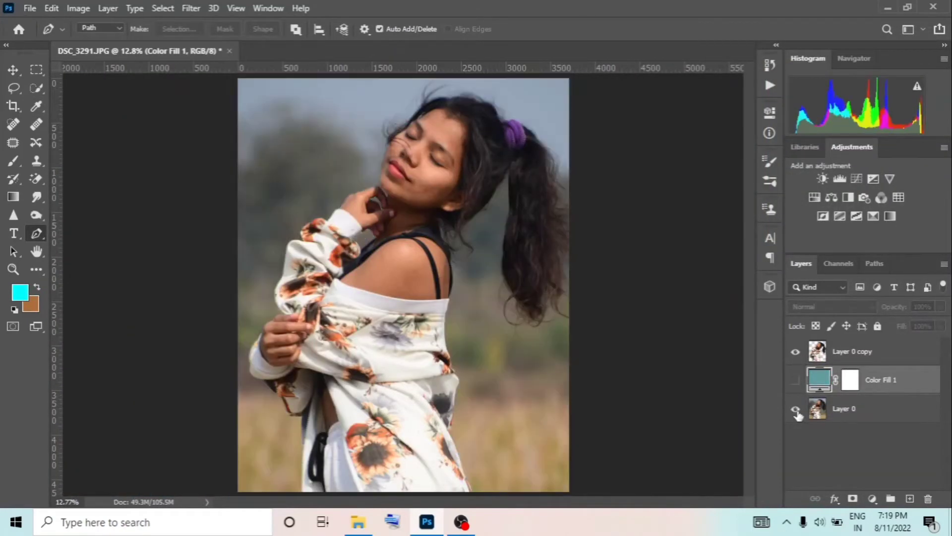
{"action": "left_click", "coordinate": [796, 411], "text": "alt"}
{"action": "left_click", "coordinate": [844, 408]}
{"action": "key", "text": "ctrl+minus"}
{"action": "key", "text": "ctrl+plus"}
Scale the cut-out woman layer to about 90%, keeping her toward the right
{"action": "left_click", "coordinate": [869, 354]}
{"action": "key", "text": "ctrl+t"}
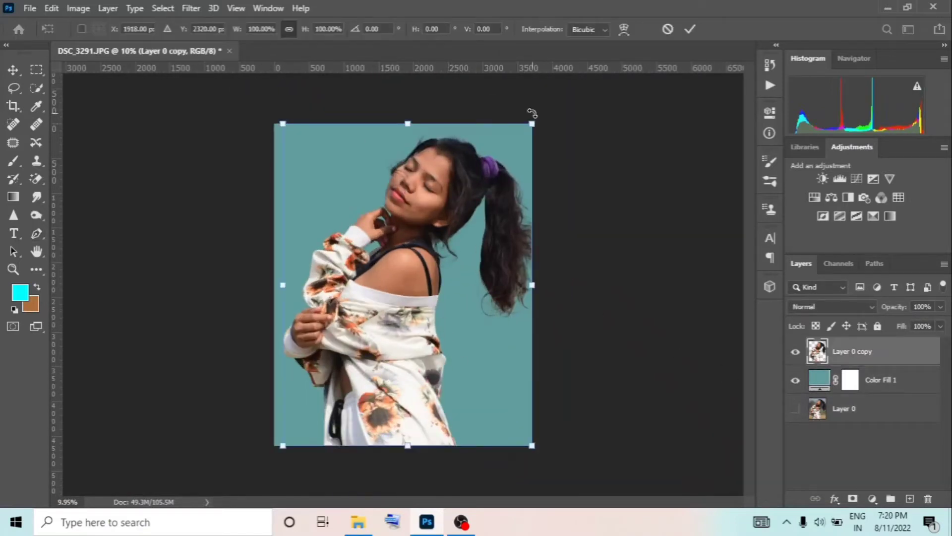
{"action": "left_click_drag", "start_coordinate": [397, 277], "coordinate": [424, 278]}
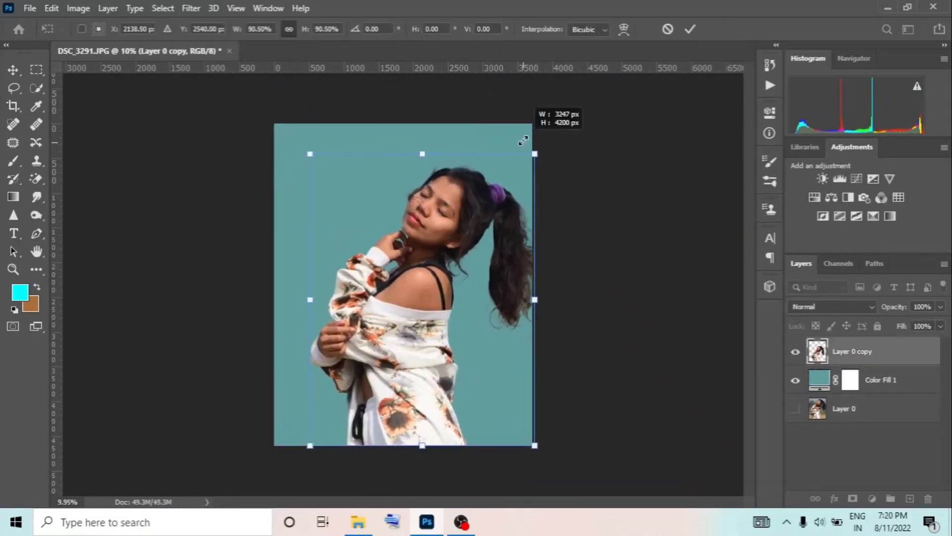
{"action": "left_click_drag", "start_coordinate": [559, 124], "coordinate": [543, 134]}
{"action": "key", "text": "Return"}
{"action": "key", "text": "p"}
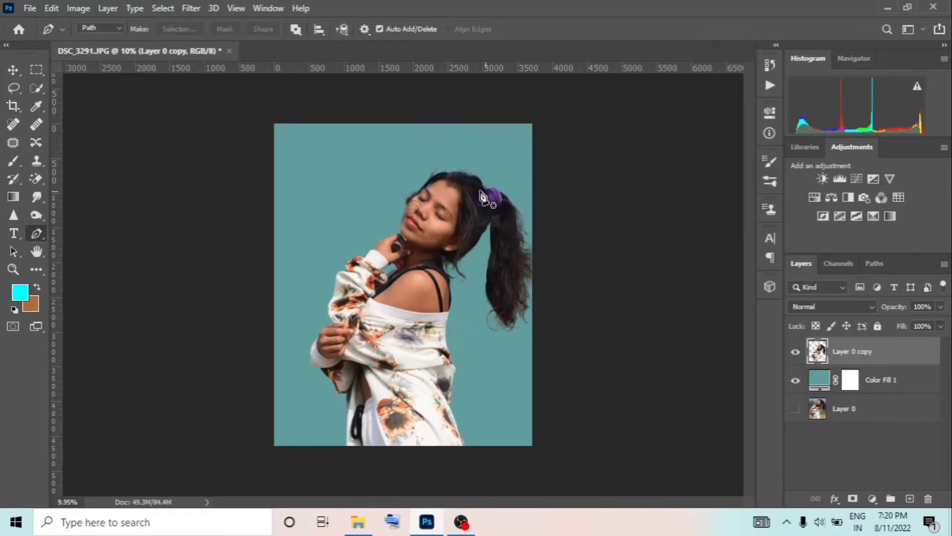
{"action": "scroll", "coordinate": [491, 206], "scroll_direction": "up", "scroll_amount": 2}
{"action": "scroll", "coordinate": [500, 218], "scroll_direction": "down", "scroll_amount": 1}
{"action": "scroll", "coordinate": [501, 225], "scroll_direction": "down", "scroll_amount": 2}
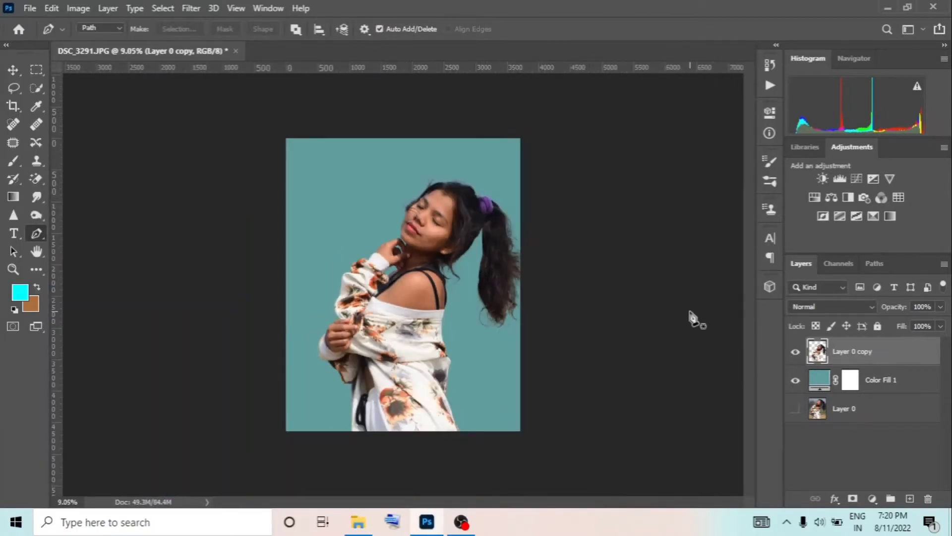
Change the background fill colour to dark grey and delete the hidden original photo layer
{"action": "double_click", "coordinate": [819, 380]}
{"action": "left_click", "coordinate": [603, 174]}
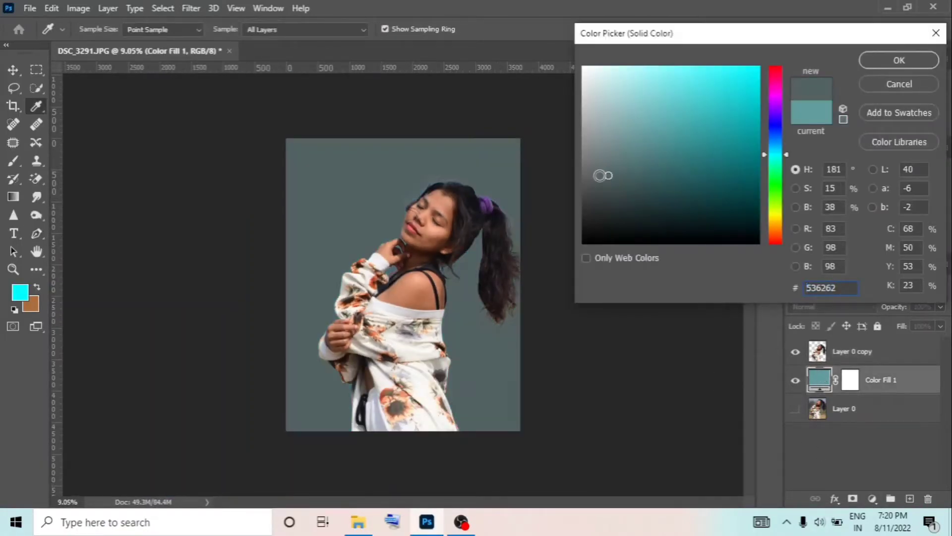
{"action": "left_click", "coordinate": [899, 60]}
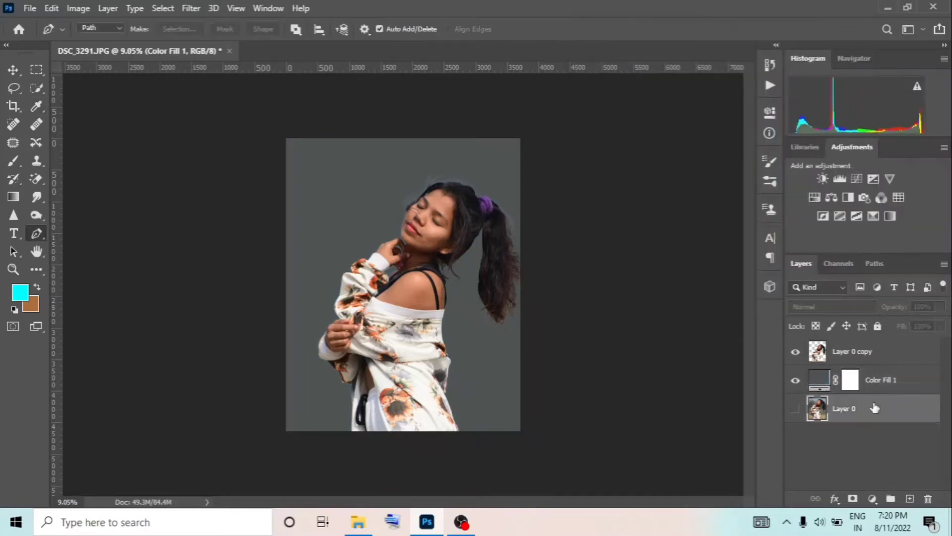
{"action": "left_click_drag", "start_coordinate": [868, 407], "coordinate": [928, 499]}
Duplicate the cut-out woman layer, invert it, set Vivid Light blending and apply High Pass
{"action": "left_click", "coordinate": [843, 353]}
{"action": "scroll", "coordinate": [504, 174], "scroll_direction": "up", "scroll_amount": 3}
{"action": "scroll", "coordinate": [501, 149], "scroll_direction": "up", "scroll_amount": 2}
{"action": "key", "text": "ctrl+j"}
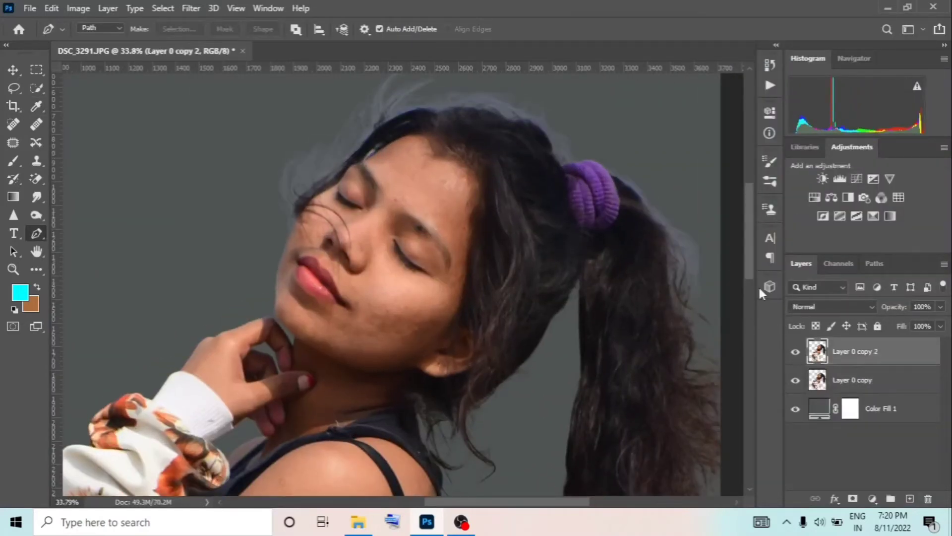
{"action": "key", "text": "ctrl+i"}
{"action": "left_click", "coordinate": [833, 306]}
{"action": "left_click", "coordinate": [818, 349]}
{"action": "left_click", "coordinate": [191, 8]}
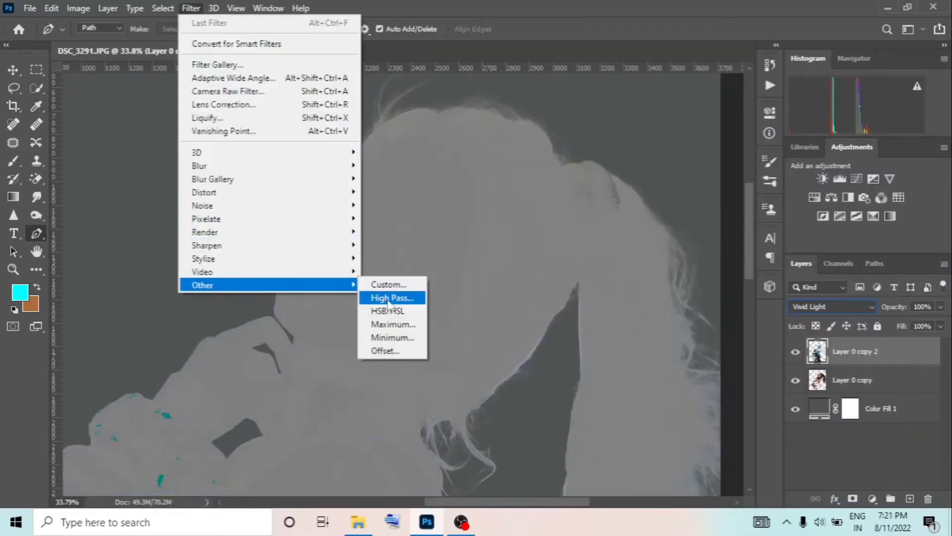
{"action": "left_click", "coordinate": [395, 299]}
{"action": "left_click_drag", "start_coordinate": [447, 78], "coordinate": [595, 77]}
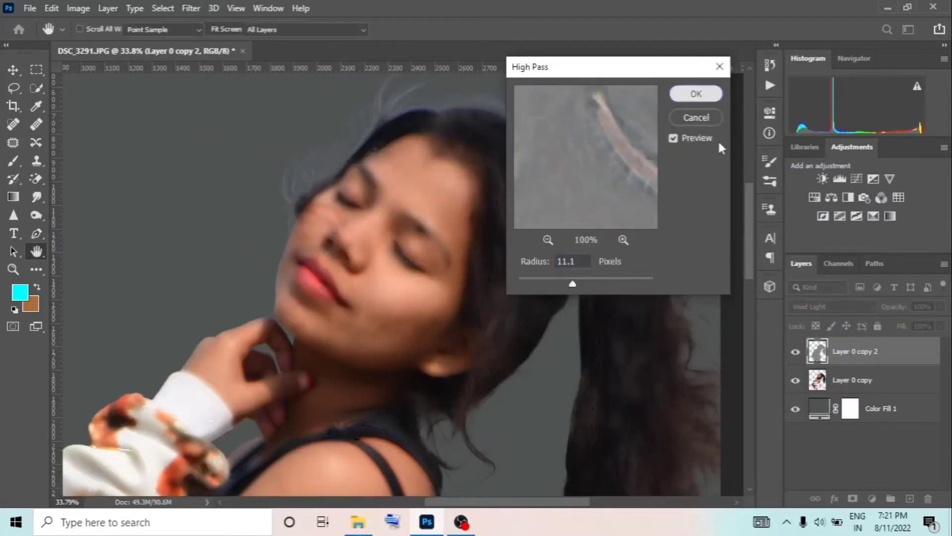
{"action": "left_click", "coordinate": [697, 94]}
Apply a Gaussian Blur to the copy, add a black hiding mask and shrink the brush
{"action": "key", "text": "p"}
{"action": "left_click", "coordinate": [191, 8]}
{"action": "left_click", "coordinate": [397, 210]}
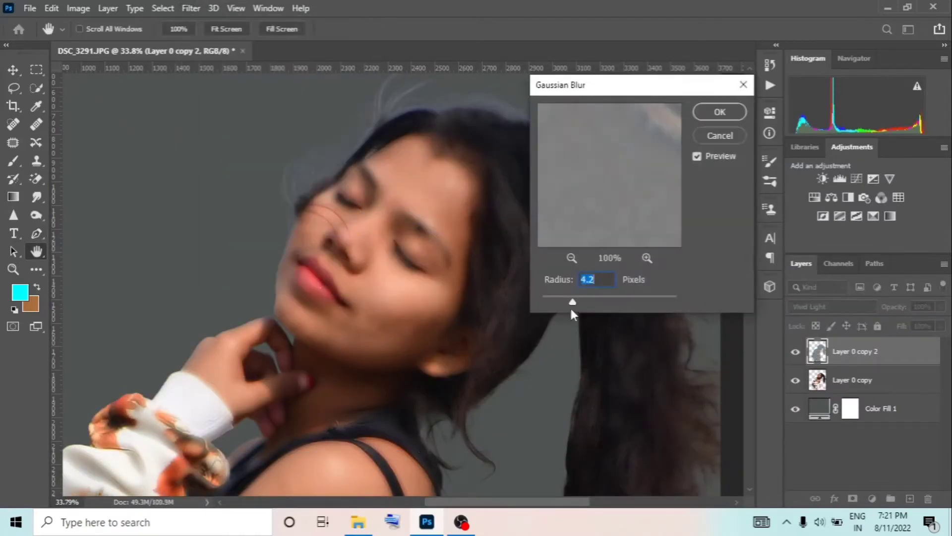
{"action": "key", "text": "Return"}
{"action": "left_click", "coordinate": [853, 498], "text": "alt"}
{"action": "key", "text": "b"}
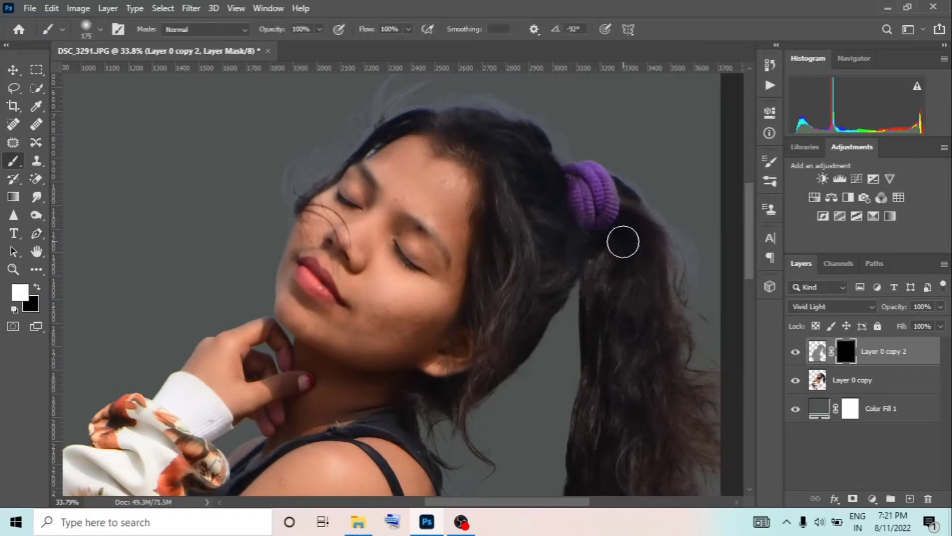
{"action": "scroll", "coordinate": [437, 194], "scroll_direction": "up", "scroll_amount": 3}
{"action": "key", "text": "bracketleft"}
{"action": "key", "text": "bracketleft"}
{"action": "scroll", "coordinate": [460, 214], "scroll_direction": "down", "scroll_amount": 1}
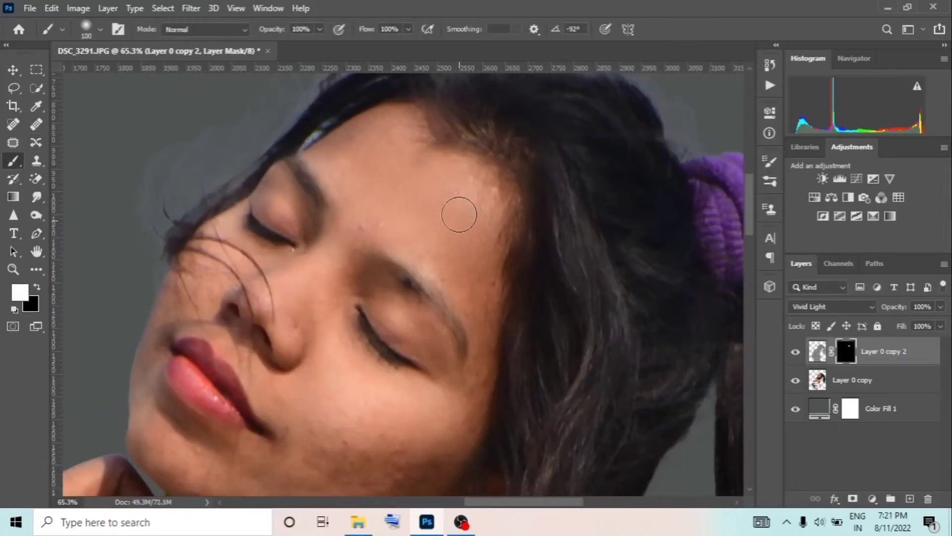
Hide the smoothing layer and spot-heal a blemish on her forehead
{"action": "left_click", "coordinate": [796, 351]}
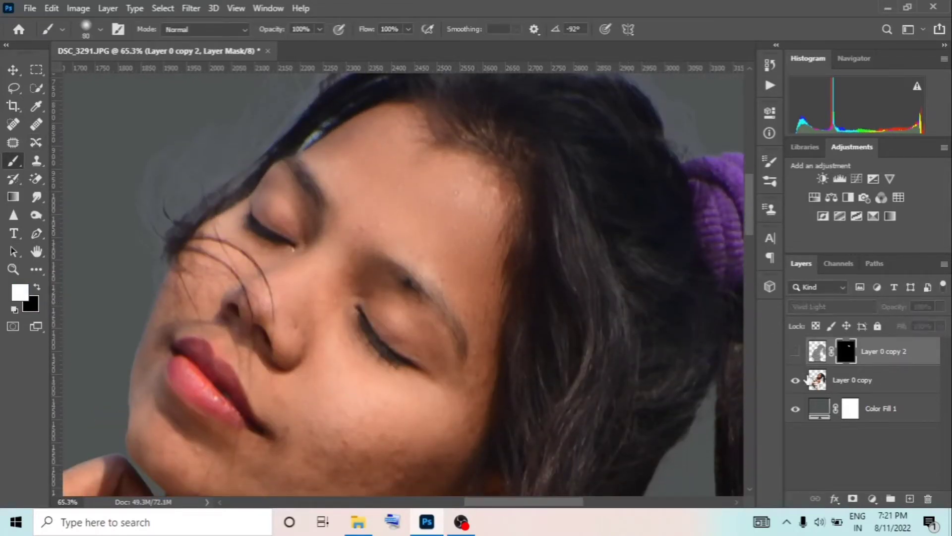
{"action": "left_click", "coordinate": [873, 380]}
{"action": "key", "text": "j"}
{"action": "left_click_drag", "start_coordinate": [363, 226], "coordinate": [378, 224]}
{"action": "scroll", "coordinate": [378, 225], "scroll_direction": "down", "scroll_amount": 5}
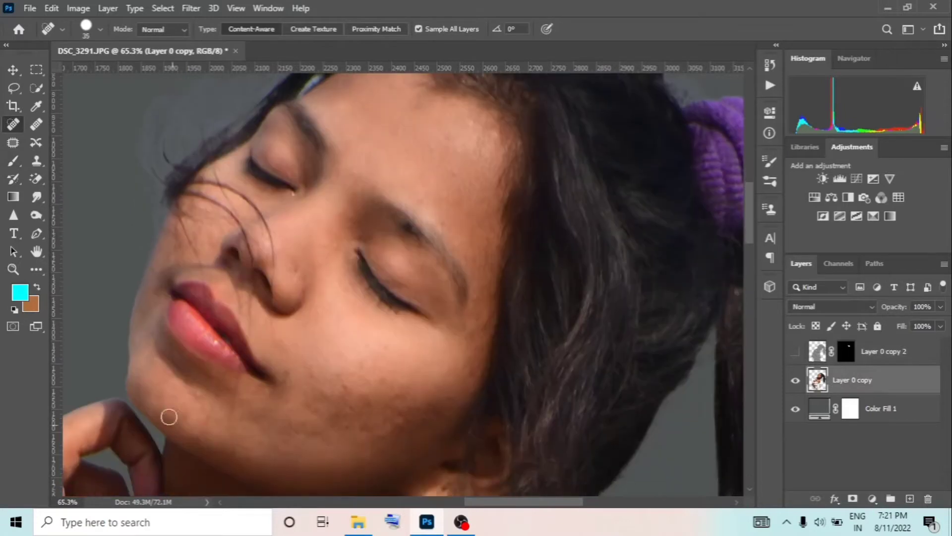
Reset colours to white and black and delete the first smoothing layer
{"action": "left_click", "coordinate": [844, 355]}
{"action": "key", "text": "d"}
{"action": "key", "text": "b"}
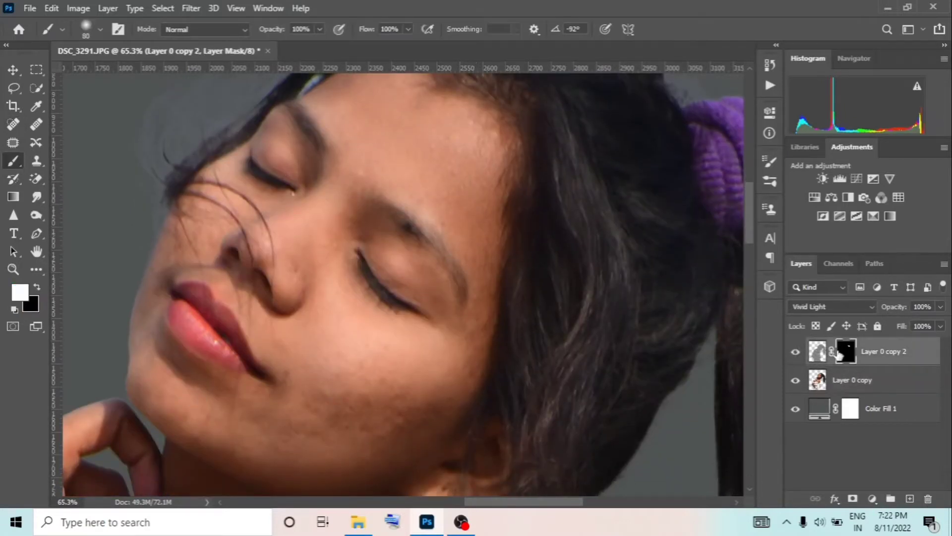
{"action": "left_click_drag", "start_coordinate": [875, 352], "coordinate": [928, 498]}
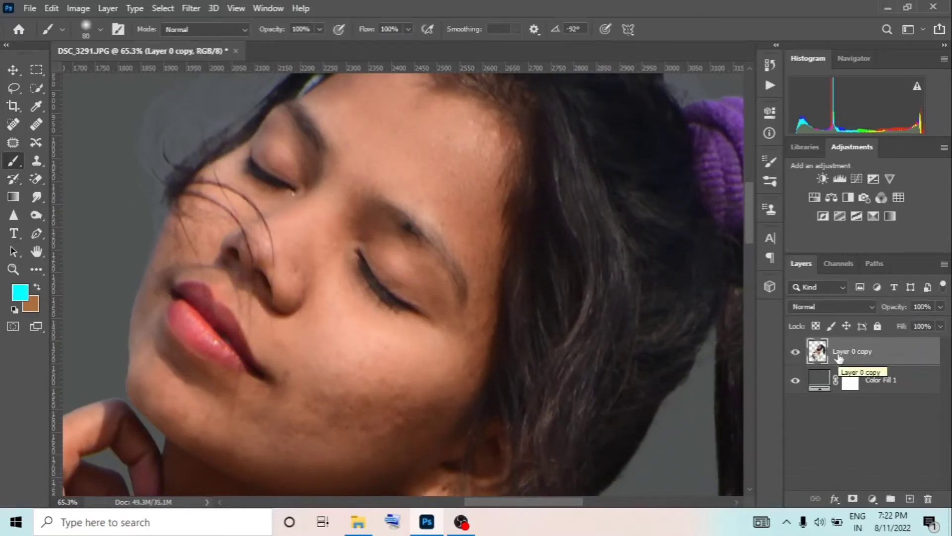
{"action": "left_click", "coordinate": [13, 124]}
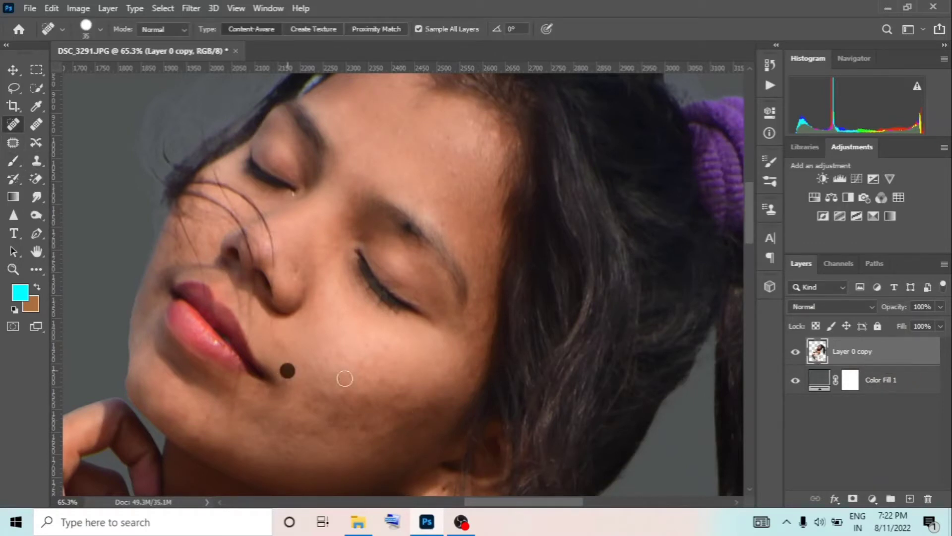
Make a new inverted Vivid Light copy with High Pass and Gaussian Blur filters
{"action": "key", "text": "ctrl+j"}
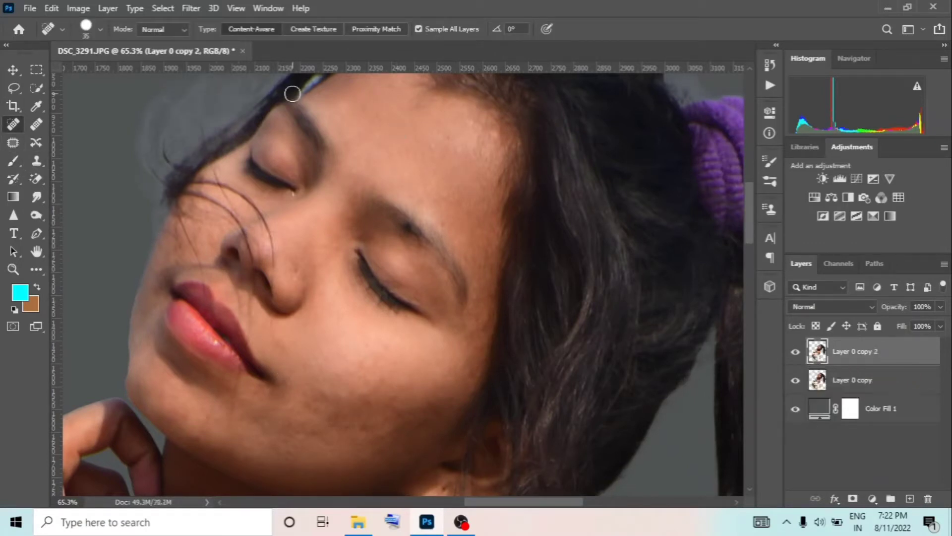
{"action": "key", "text": "ctrl+i"}
{"action": "left_click", "coordinate": [834, 307]}
{"action": "left_click", "coordinate": [838, 359]}
{"action": "left_click", "coordinate": [191, 8]}
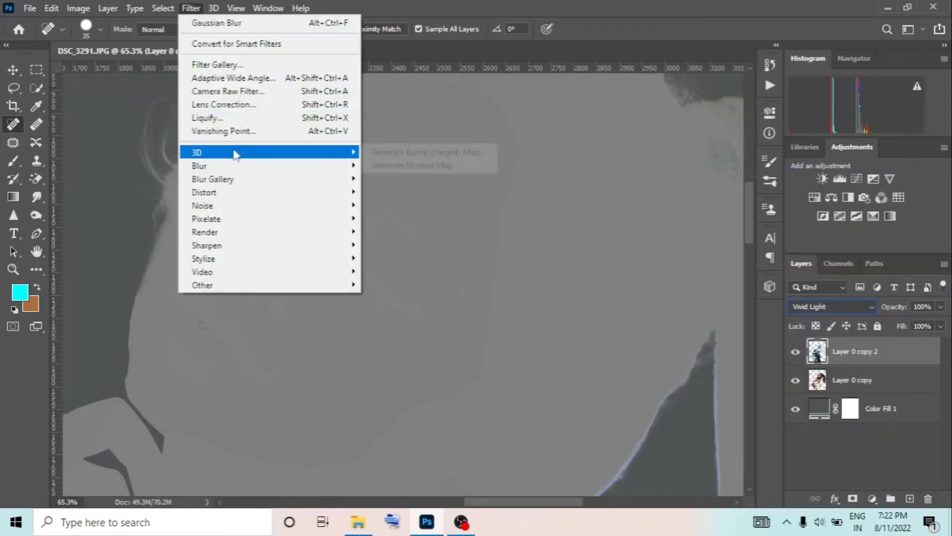
{"action": "left_click", "coordinate": [392, 295]}
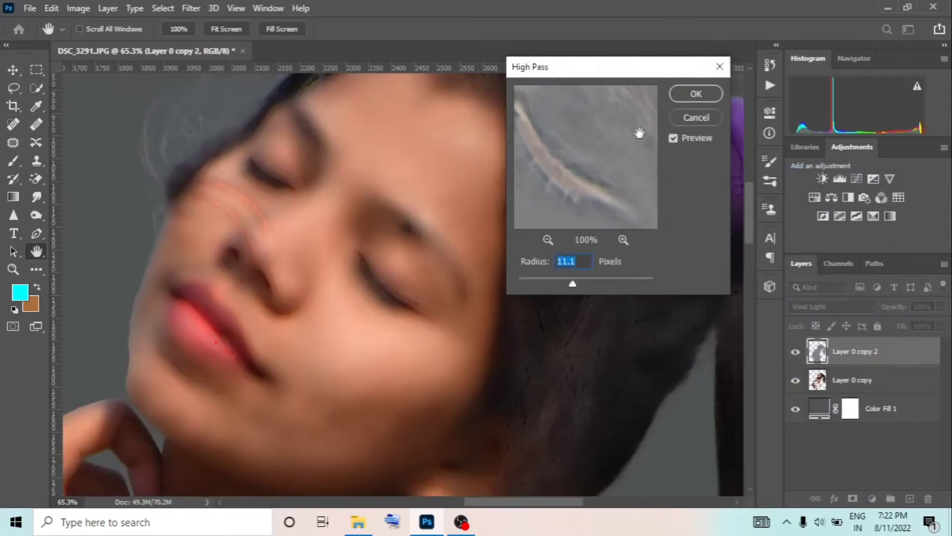
{"action": "left_click", "coordinate": [697, 94]}
{"action": "left_click", "coordinate": [191, 8]}
{"action": "left_click", "coordinate": [387, 223]}
Add a black mask and paint the smoothing in white over her forehead skin
{"action": "key", "text": "Return"}
{"action": "key", "text": "j"}
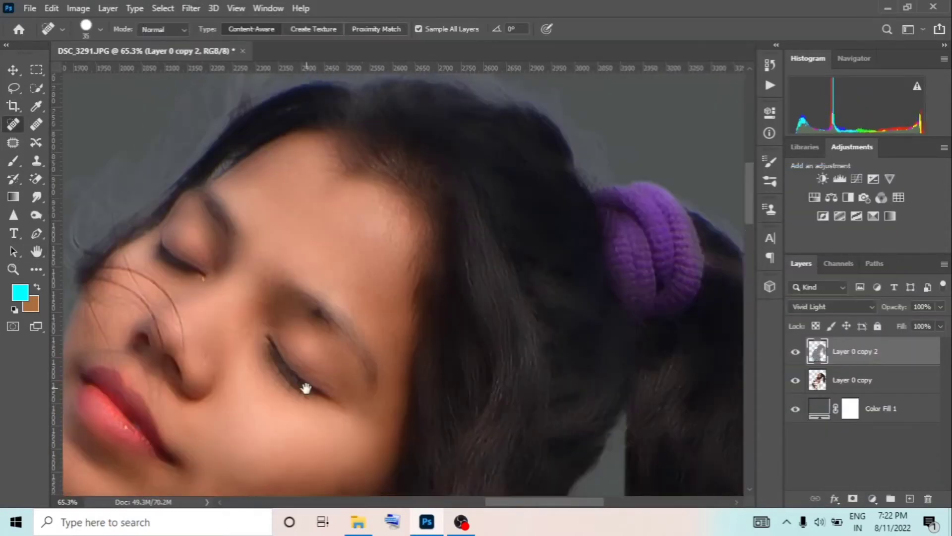
{"action": "key", "text": "d"}
{"action": "left_click", "coordinate": [14, 161]}
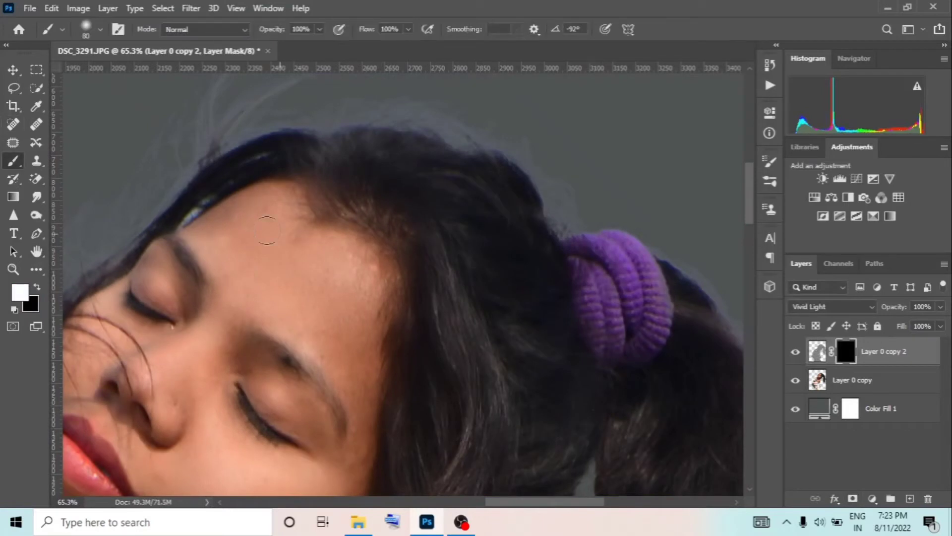
{"action": "left_click_drag", "start_coordinate": [267, 230], "coordinate": [245, 231]}
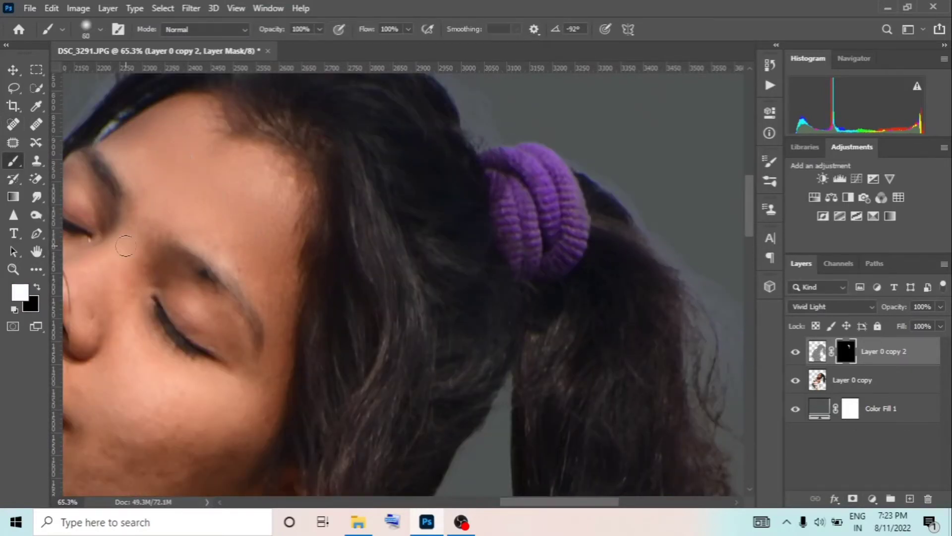
{"action": "scroll", "coordinate": [186, 151], "scroll_direction": "down", "scroll_amount": 3}
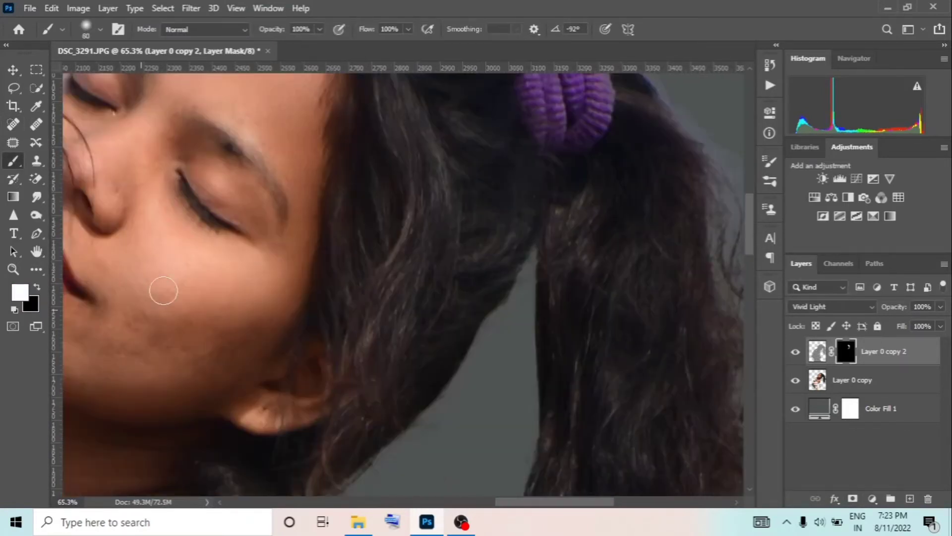
{"action": "scroll", "coordinate": [163, 290], "scroll_direction": "left", "scroll_amount": 5}
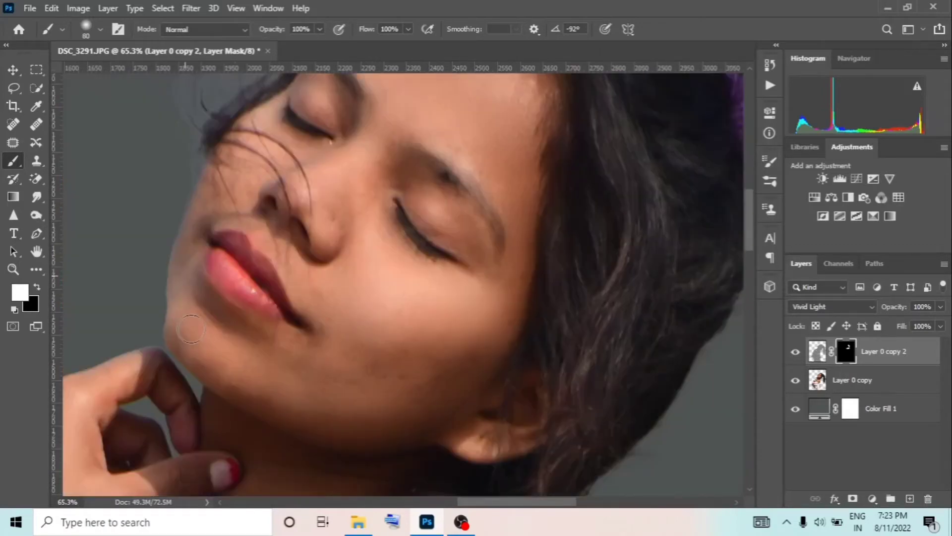
{"action": "scroll", "coordinate": [312, 276], "scroll_direction": "down", "scroll_amount": 3}
{"action": "scroll", "coordinate": [312, 276], "scroll_direction": "up", "scroll_amount": 5}
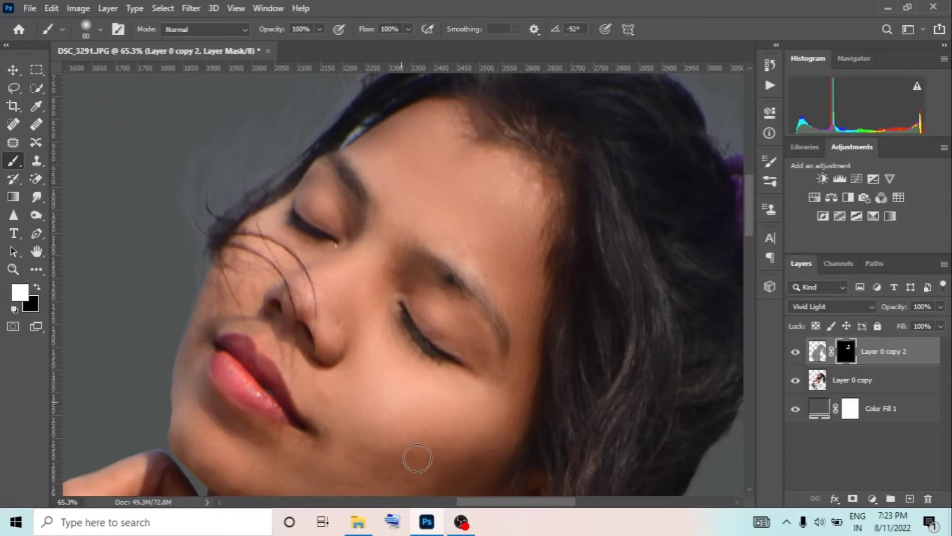
{"action": "scroll", "coordinate": [417, 458], "scroll_direction": "down", "scroll_amount": 5}
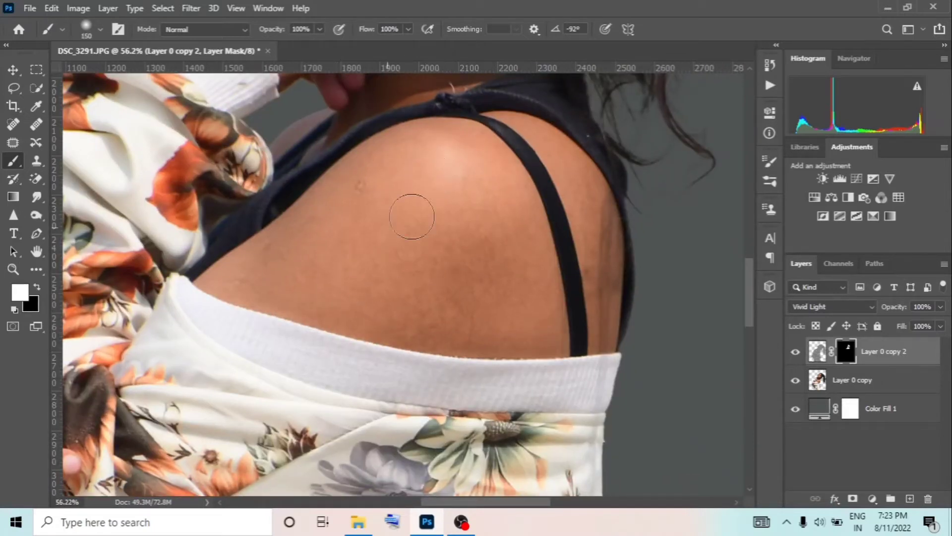
{"action": "key", "text": "bracketleft"}
{"action": "key", "text": "bracketleft"}
{"action": "key", "text": "bracketleft"}
{"action": "key", "text": "ctrl+0"}
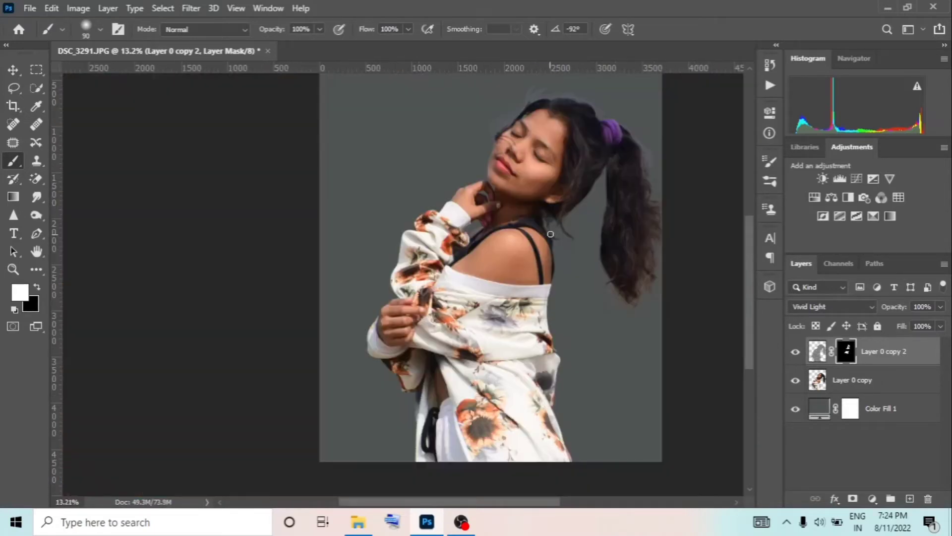
{"action": "left_click", "coordinate": [877, 379]}
Merge Layer 0 copy into Layer 0 copy 2 and add a new empty layer above
{"action": "right_click", "coordinate": [877, 378]}
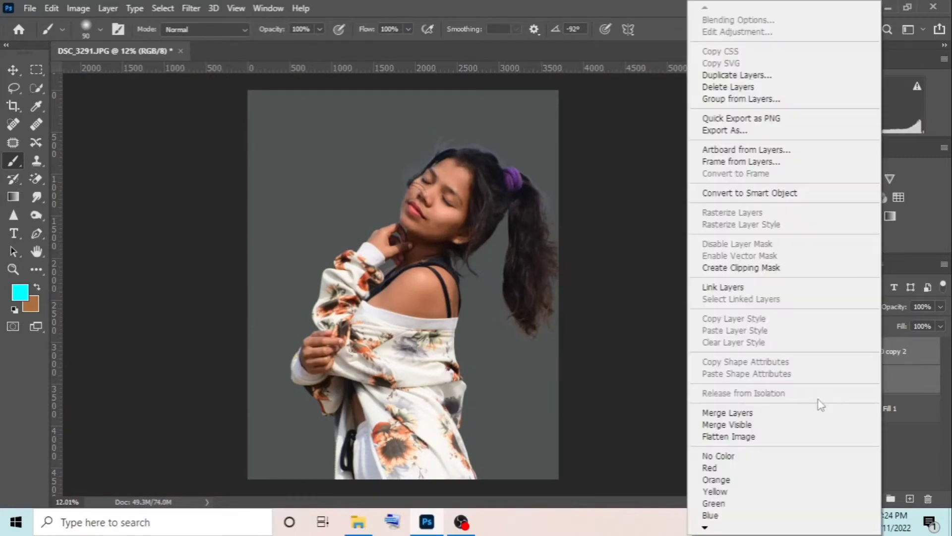
{"action": "left_click", "coordinate": [820, 412]}
{"action": "scroll", "coordinate": [470, 183], "scroll_direction": "up", "scroll_amount": 3}
{"action": "scroll", "coordinate": [470, 182], "scroll_direction": "down", "scroll_amount": 1}
{"action": "scroll", "coordinate": [446, 248], "scroll_direction": "down", "scroll_amount": 2}
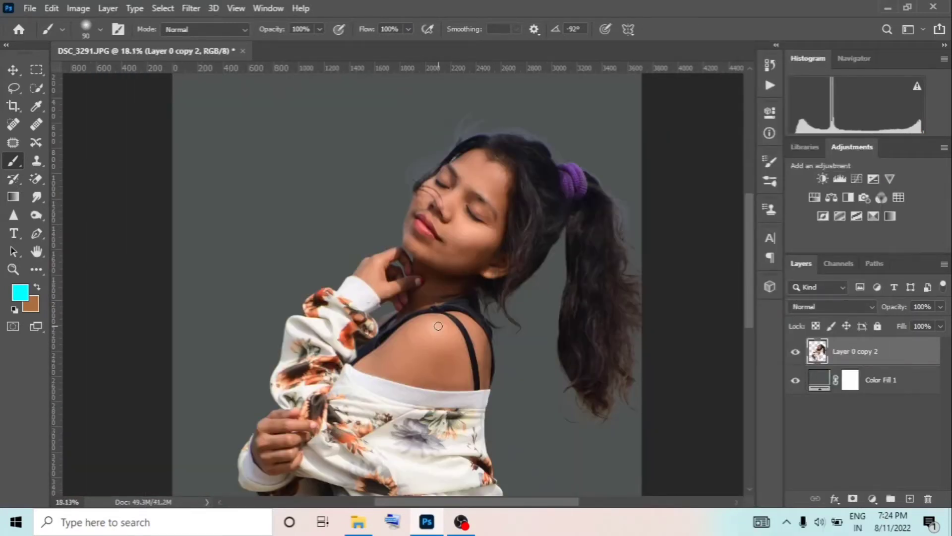
{"action": "scroll", "coordinate": [431, 329], "scroll_direction": "down", "scroll_amount": 2}
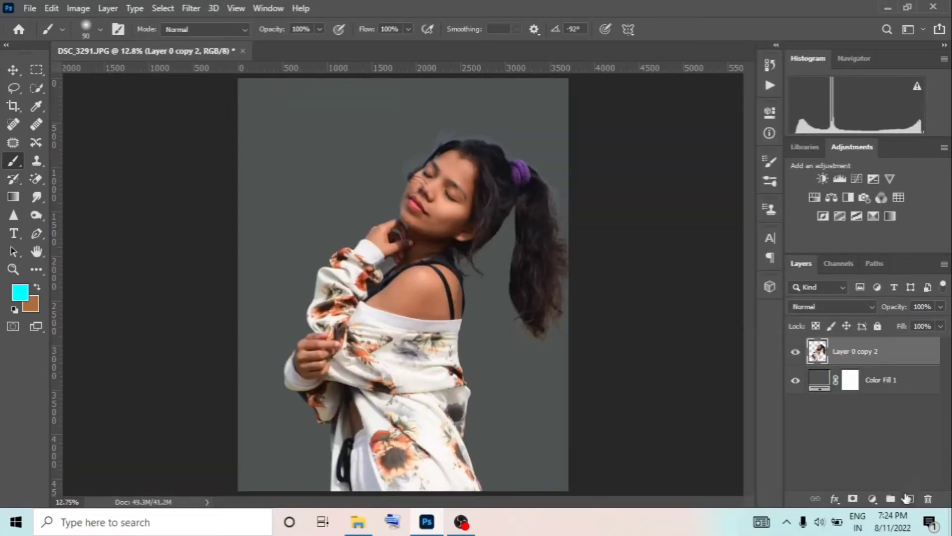
{"action": "left_click", "coordinate": [907, 497]}
Open Brush Settings and pick a large 2500 px brush tip
{"action": "left_click", "coordinate": [100, 29]}
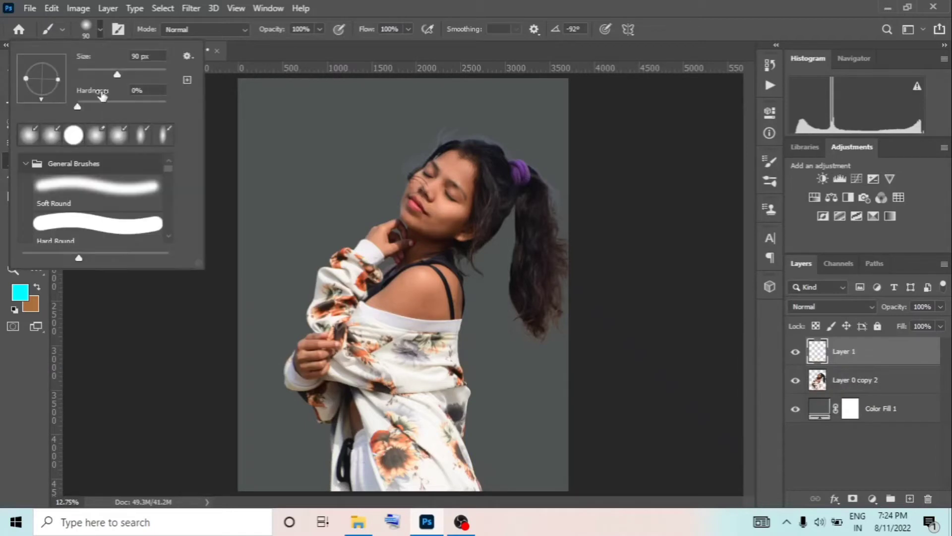
{"action": "left_click", "coordinate": [117, 28]}
{"action": "left_click", "coordinate": [118, 29]}
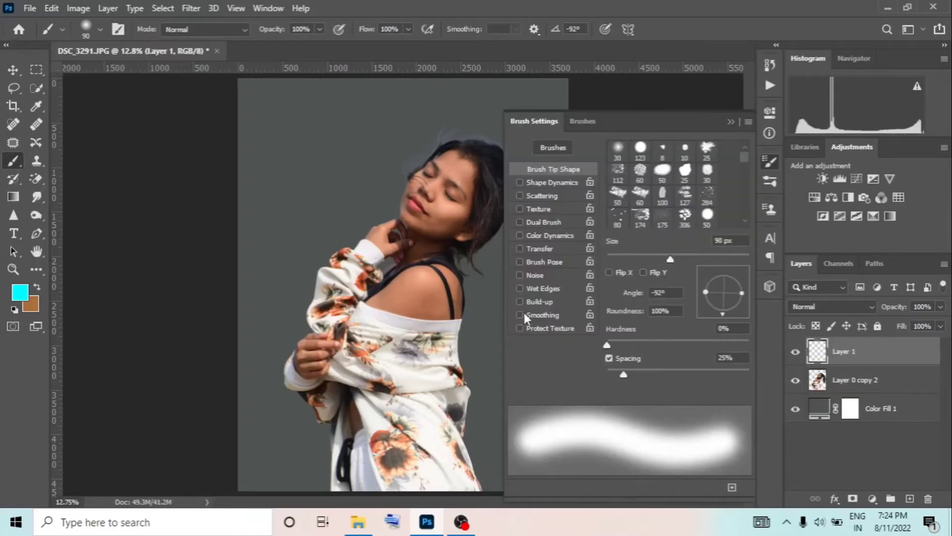
{"action": "scroll", "coordinate": [648, 189], "scroll_direction": "down", "scroll_amount": 1}
{"action": "scroll", "coordinate": [649, 189], "scroll_direction": "down", "scroll_amount": 1}
{"action": "scroll", "coordinate": [648, 189], "scroll_direction": "down", "scroll_amount": 1}
{"action": "scroll", "coordinate": [648, 189], "scroll_direction": "down", "scroll_amount": 1}
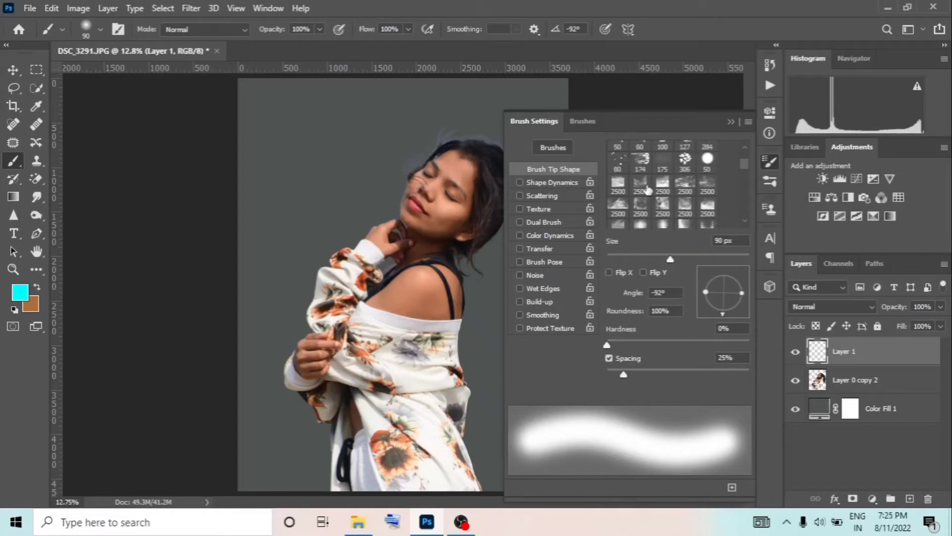
{"action": "left_click", "coordinate": [641, 186]}
Browse splatter and soft 2500 tips, settling on the small 8 px round tip
{"action": "scroll", "coordinate": [645, 194], "scroll_direction": "down", "scroll_amount": 1}
{"action": "scroll", "coordinate": [654, 203], "scroll_direction": "down", "scroll_amount": 1}
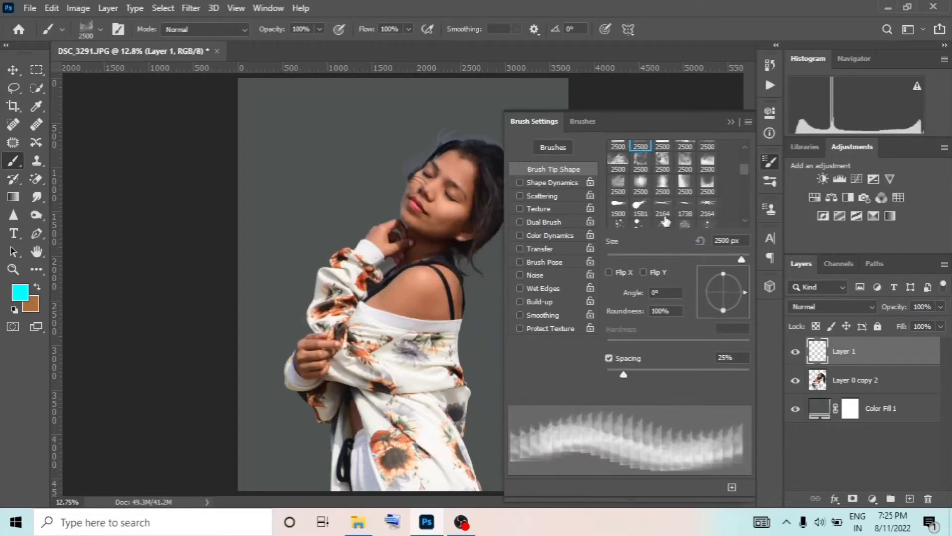
{"action": "scroll", "coordinate": [667, 215], "scroll_direction": "down", "scroll_amount": 1}
{"action": "scroll", "coordinate": [639, 185], "scroll_direction": "down", "scroll_amount": 1}
{"action": "scroll", "coordinate": [655, 191], "scroll_direction": "down", "scroll_amount": 1}
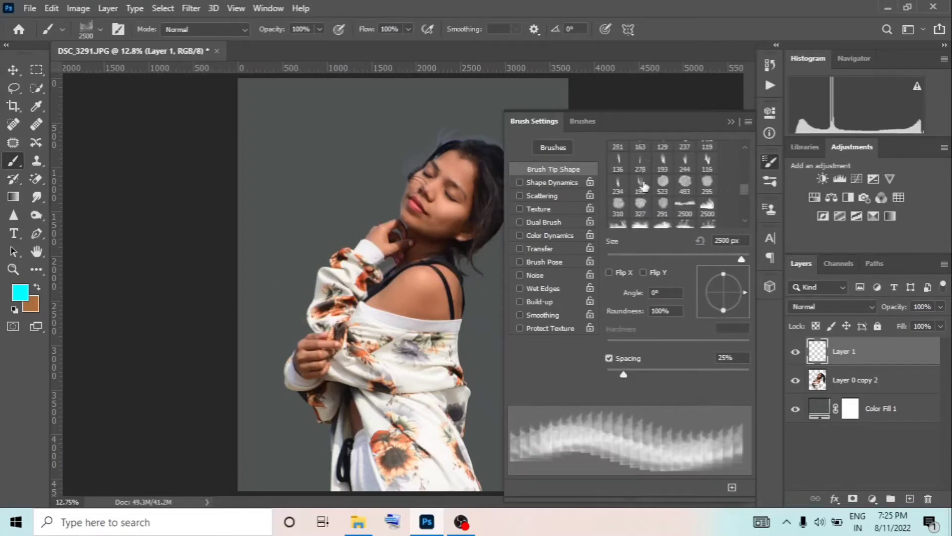
{"action": "scroll", "coordinate": [674, 198], "scroll_direction": "down", "scroll_amount": 2}
{"action": "left_click", "coordinate": [691, 202]}
{"action": "scroll", "coordinate": [690, 204], "scroll_direction": "up", "scroll_amount": 1}
{"action": "scroll", "coordinate": [687, 204], "scroll_direction": "up", "scroll_amount": 1}
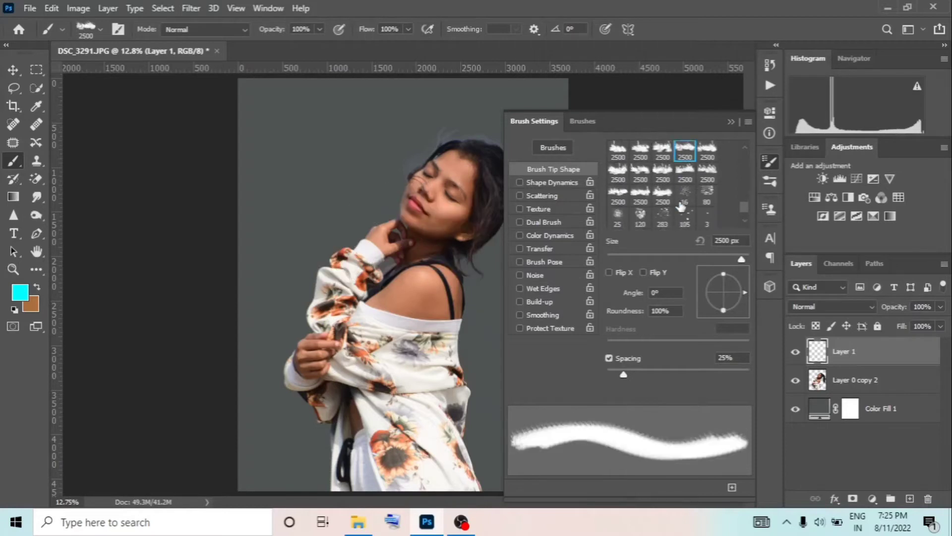
{"action": "scroll", "coordinate": [684, 205], "scroll_direction": "up", "scroll_amount": 1}
{"action": "scroll", "coordinate": [681, 208], "scroll_direction": "up", "scroll_amount": 1}
{"action": "scroll", "coordinate": [681, 207], "scroll_direction": "up", "scroll_amount": 2}
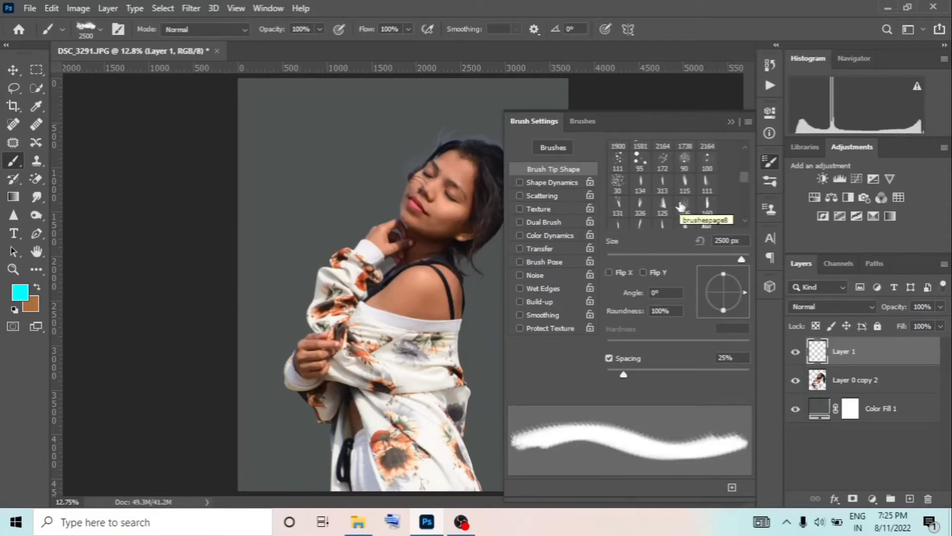
{"action": "scroll", "coordinate": [681, 208], "scroll_direction": "up", "scroll_amount": 1}
{"action": "scroll", "coordinate": [681, 207], "scroll_direction": "up", "scroll_amount": 1}
{"action": "scroll", "coordinate": [682, 208], "scroll_direction": "up", "scroll_amount": 1}
{"action": "scroll", "coordinate": [682, 207], "scroll_direction": "up", "scroll_amount": 1}
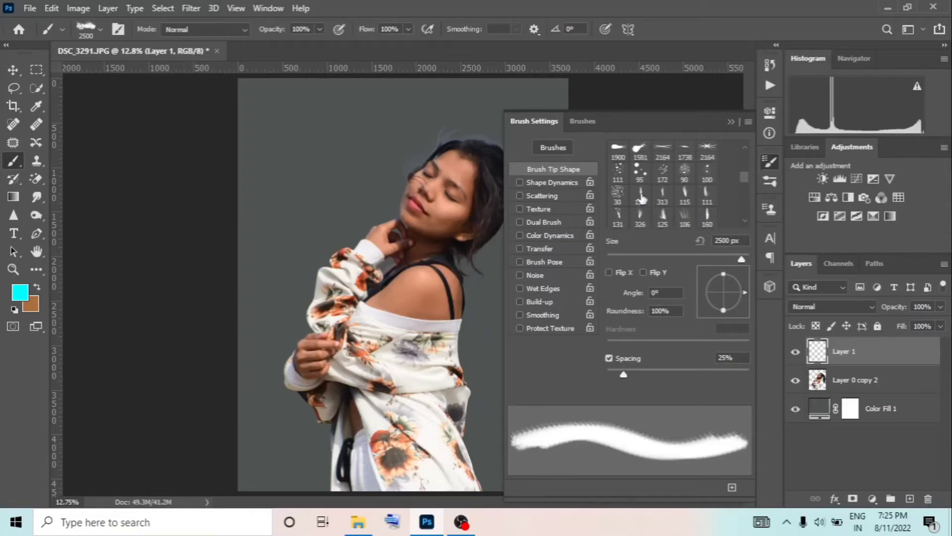
{"action": "scroll", "coordinate": [682, 208], "scroll_direction": "up", "scroll_amount": 1}
{"action": "left_click", "coordinate": [664, 152]}
{"action": "scroll", "coordinate": [680, 173], "scroll_direction": "up", "scroll_amount": 2}
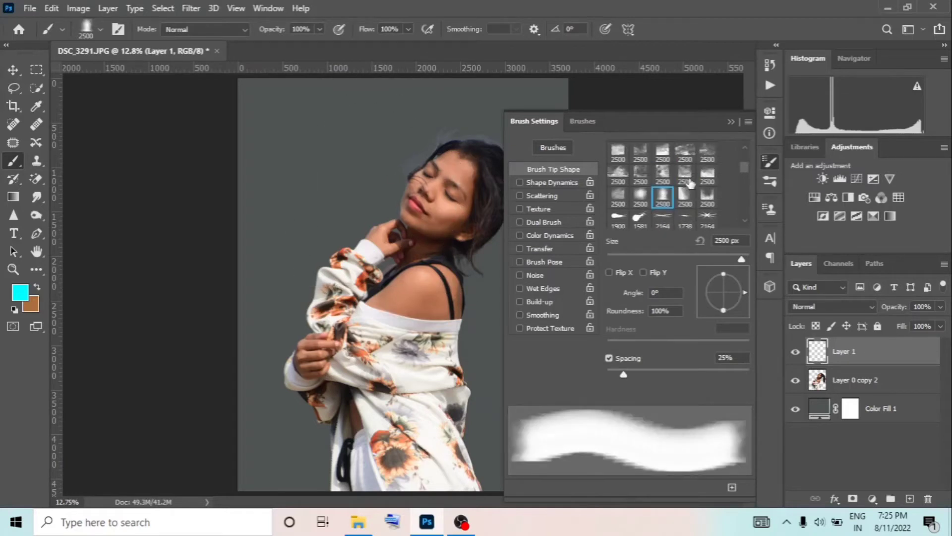
{"action": "scroll", "coordinate": [689, 185], "scroll_direction": "up", "scroll_amount": 2}
{"action": "scroll", "coordinate": [690, 184], "scroll_direction": "up", "scroll_amount": 2}
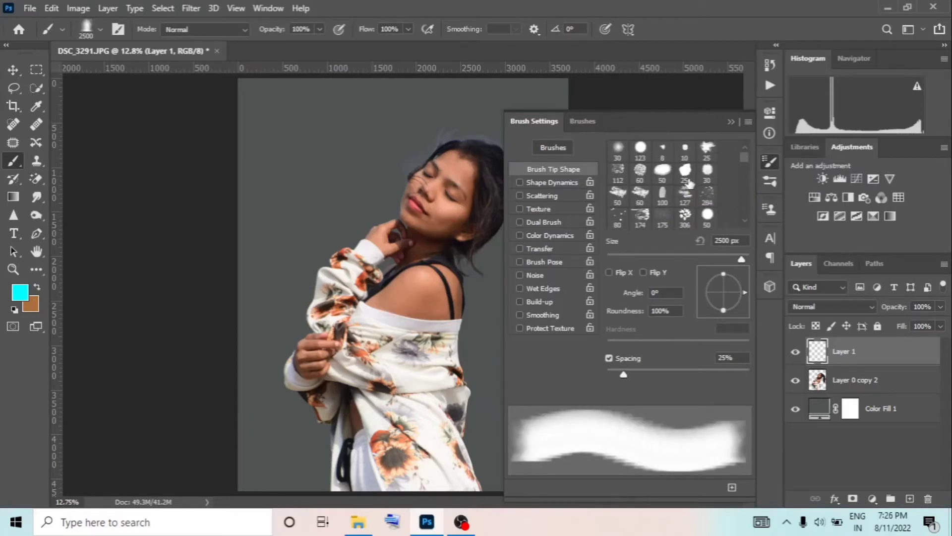
{"action": "left_click", "coordinate": [663, 150]}
Set the brush to 74 px with 1% spacing and white as the foreground colour
{"action": "left_click_drag", "start_coordinate": [611, 259], "coordinate": [658, 258]}
{"action": "left_click_drag", "start_coordinate": [619, 374], "coordinate": [606, 374]}
{"action": "left_click", "coordinate": [740, 121]}
{"action": "left_click", "coordinate": [20, 292]}
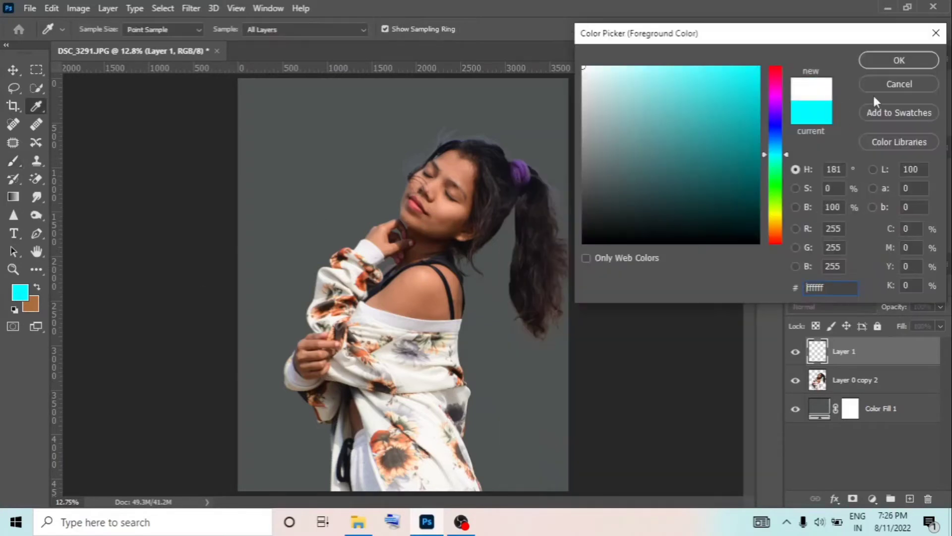
{"action": "left_click", "coordinate": [587, 64]}
Paint soft white dots and a large white glow around her with a soft round brush
{"action": "left_click", "coordinate": [838, 61]}
{"action": "left_click", "coordinate": [323, 193]}
{"action": "left_click", "coordinate": [378, 174]}
{"action": "key", "text": "ctrl+z"}
{"action": "key", "text": "ctrl+z"}
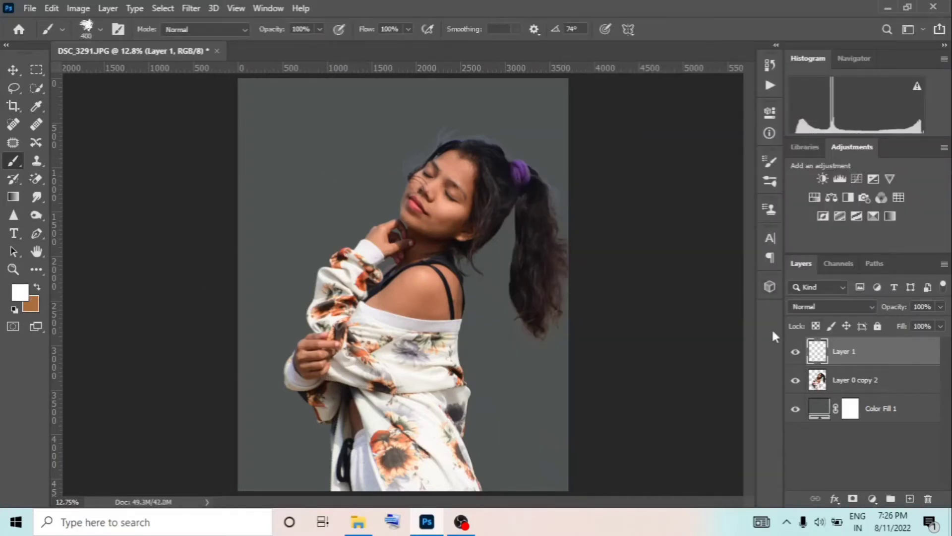
{"action": "right_click", "coordinate": [454, 204]}
{"action": "double_click", "coordinate": [480, 304]}
{"action": "left_click", "coordinate": [346, 202]}
{"action": "left_click", "coordinate": [317, 226]}
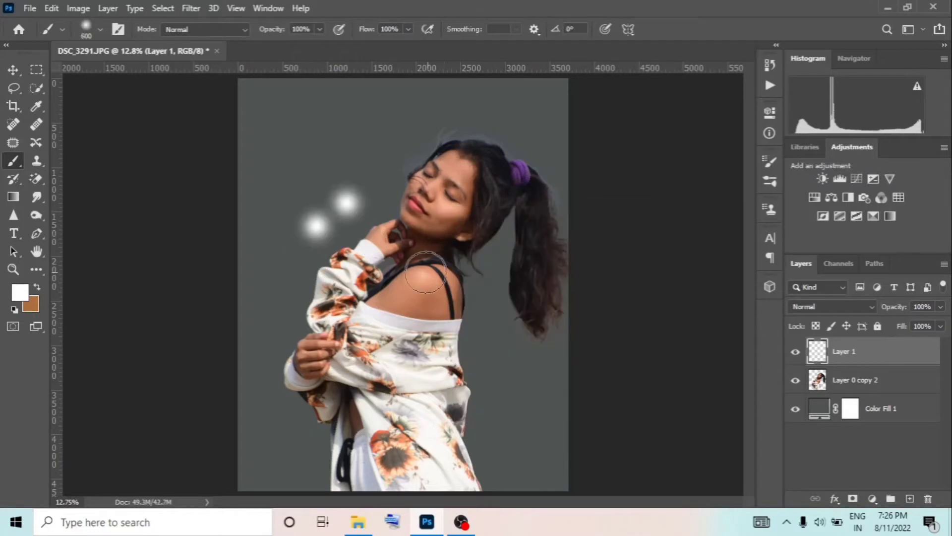
{"action": "key", "text": "bracketright"}
{"action": "key", "text": "bracketright"}
{"action": "key", "text": "bracketright"}
{"action": "left_click", "coordinate": [416, 272]}
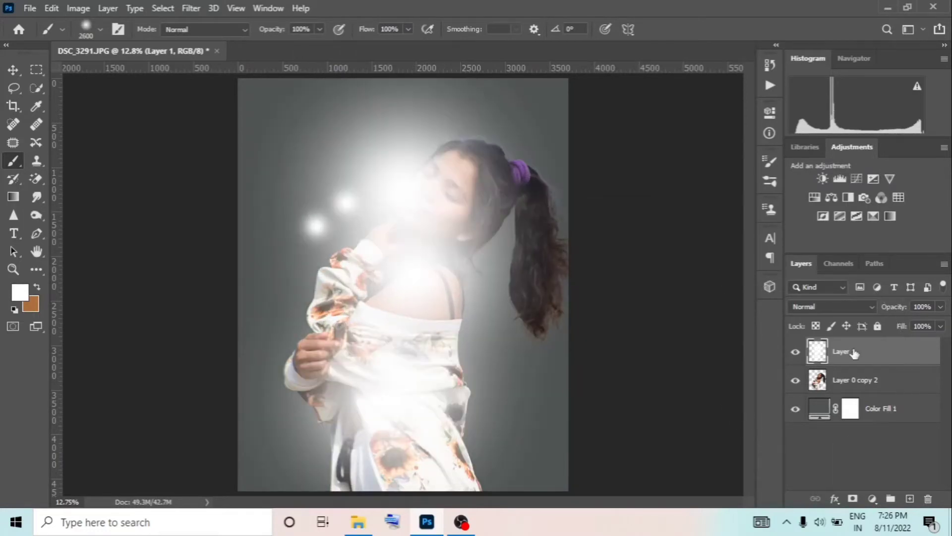
Place the glow layer under her layer, paint a top glow, and clip a Levels adjustment
{"action": "left_click_drag", "start_coordinate": [815, 360], "coordinate": [838, 395]}
{"action": "left_click", "coordinate": [429, 96]}
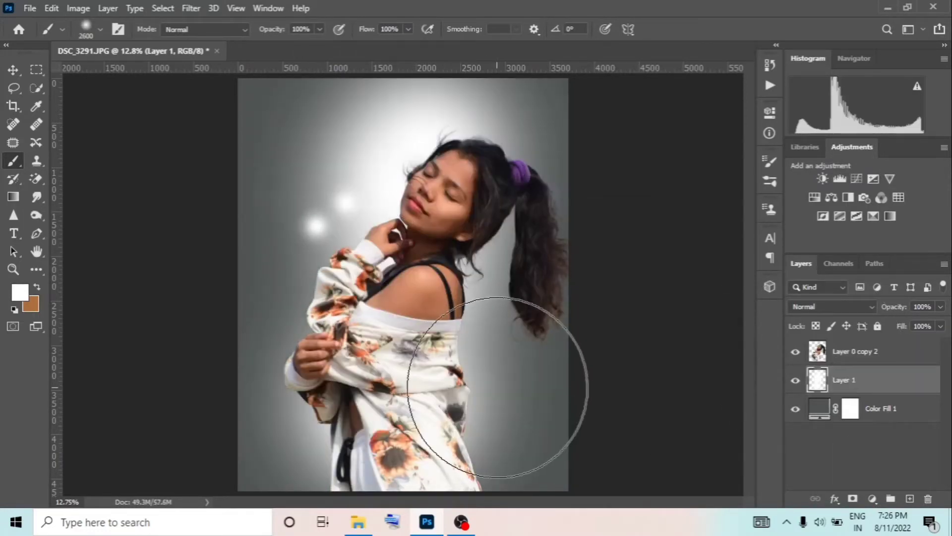
{"action": "left_click", "coordinate": [853, 351]}
{"action": "left_click", "coordinate": [840, 179]}
{"action": "left_click", "coordinate": [651, 357]}
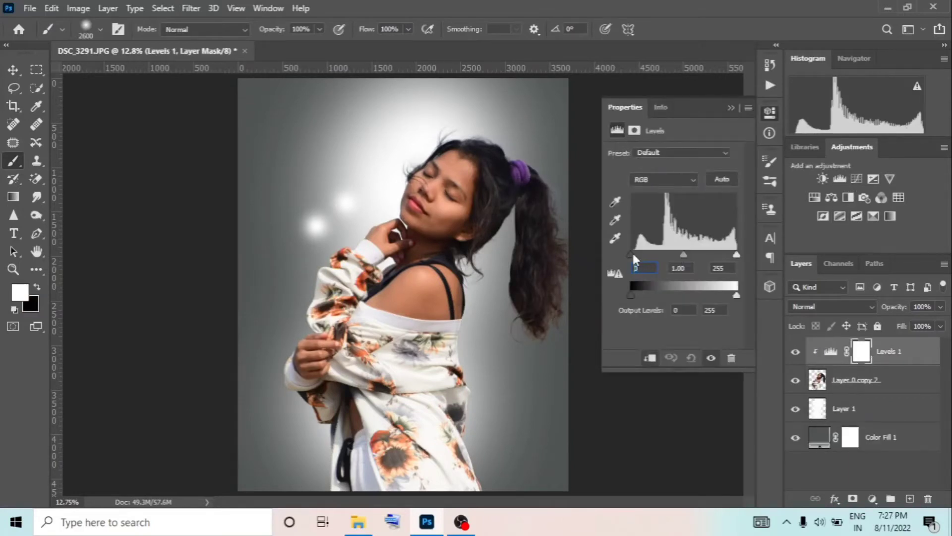
Raise the Levels black input and darken midtones, then mask the darkening off her face
{"action": "left_click_drag", "start_coordinate": [632, 255], "coordinate": [694, 253]}
{"action": "left_click", "coordinate": [731, 107]}
{"action": "key", "text": "bracketleft"}
{"action": "key", "text": "bracketleft"}
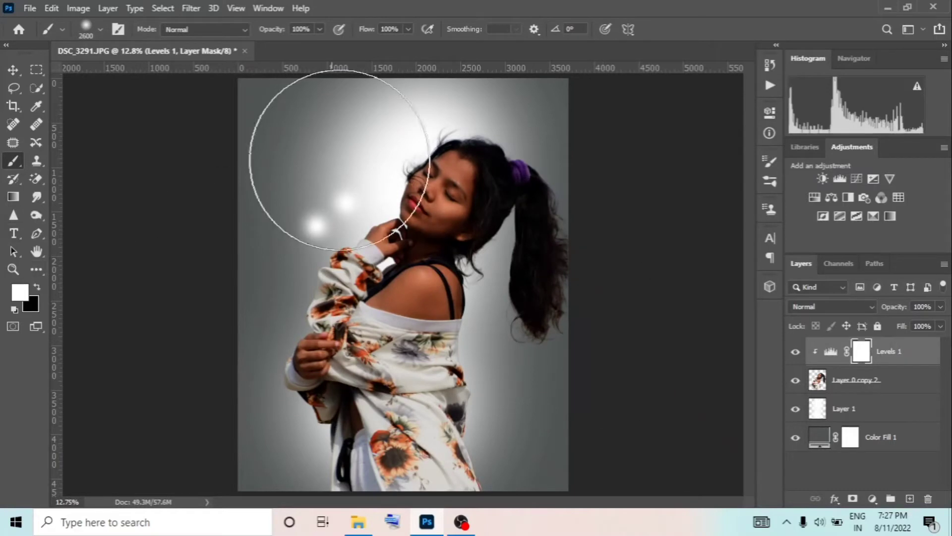
{"action": "key", "text": "x"}
{"action": "left_click_drag", "start_coordinate": [411, 184], "coordinate": [419, 199]}
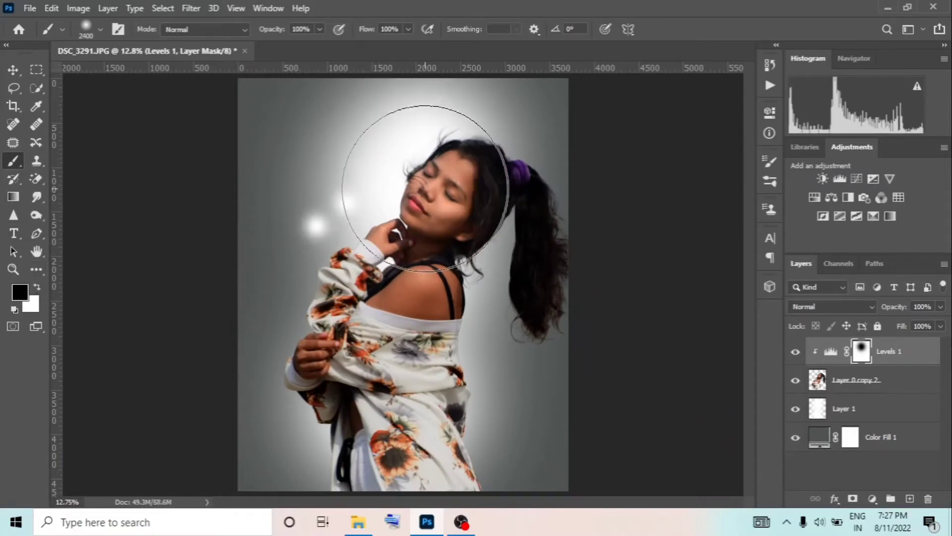
{"action": "right_click", "coordinate": [436, 183]}
{"action": "left_click", "coordinate": [353, 181]}
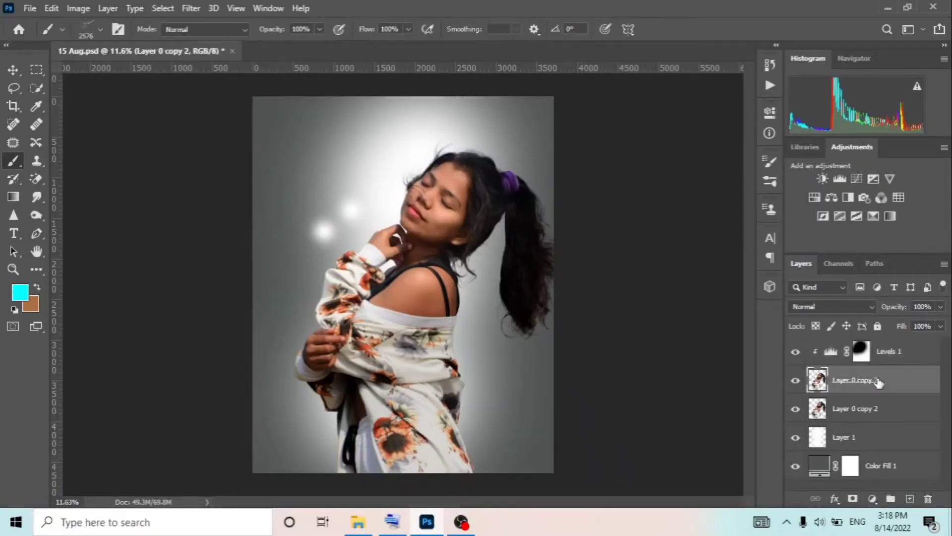
Move Layer 0 copy 2 to the top and Liquify its left sleeve into outward streaks
{"action": "left_click_drag", "start_coordinate": [875, 367], "coordinate": [876, 344]}
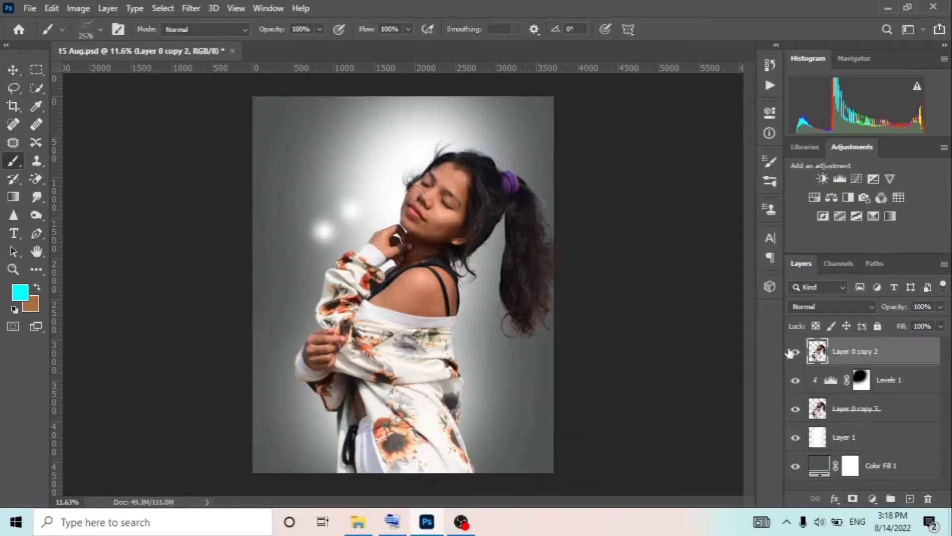
{"action": "left_click", "coordinate": [191, 9]}
{"action": "left_click", "coordinate": [213, 113]}
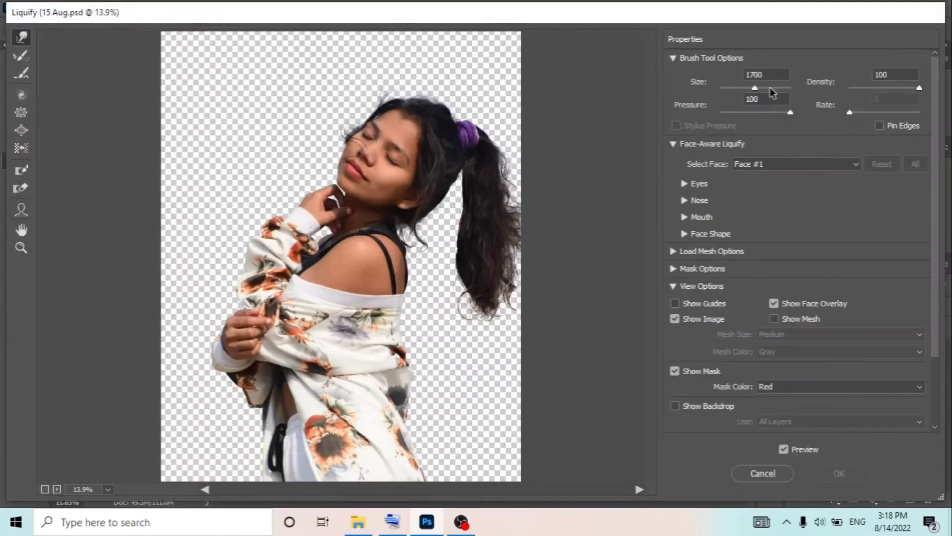
{"action": "left_click_drag", "start_coordinate": [166, 213], "coordinate": [154, 233]}
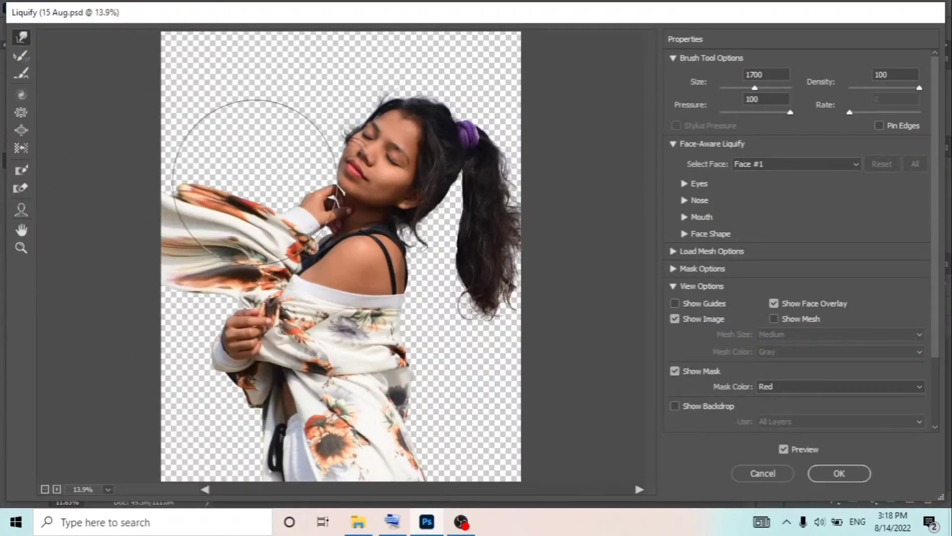
{"action": "left_click_drag", "start_coordinate": [755, 88], "coordinate": [743, 88]}
{"action": "mouse_move", "coordinate": [298, 189]}
{"action": "left_mouse_down"}
{"action": "mouse_move", "coordinate": [261, 175]}
{"action": "mouse_move", "coordinate": [271, 145]}
{"action": "left_mouse_up"}
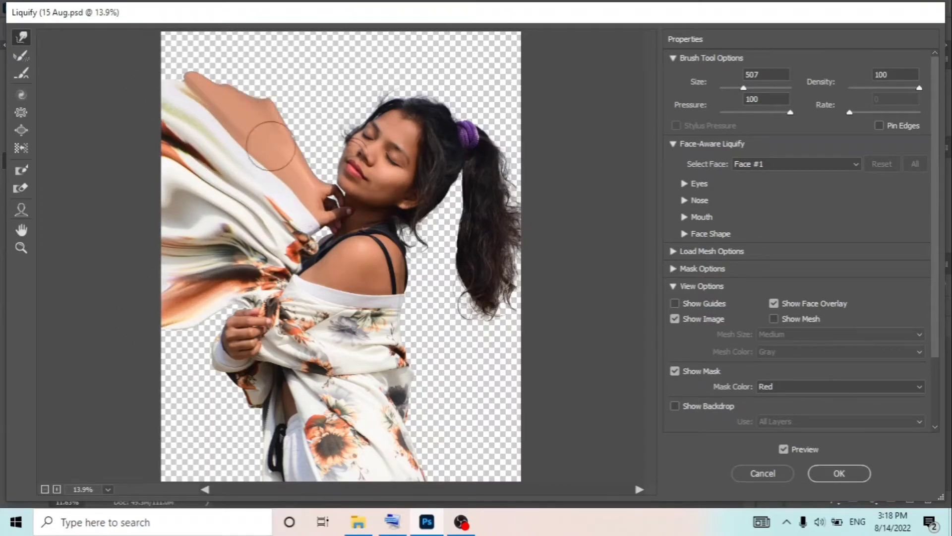
{"action": "left_click", "coordinate": [821, 471]}
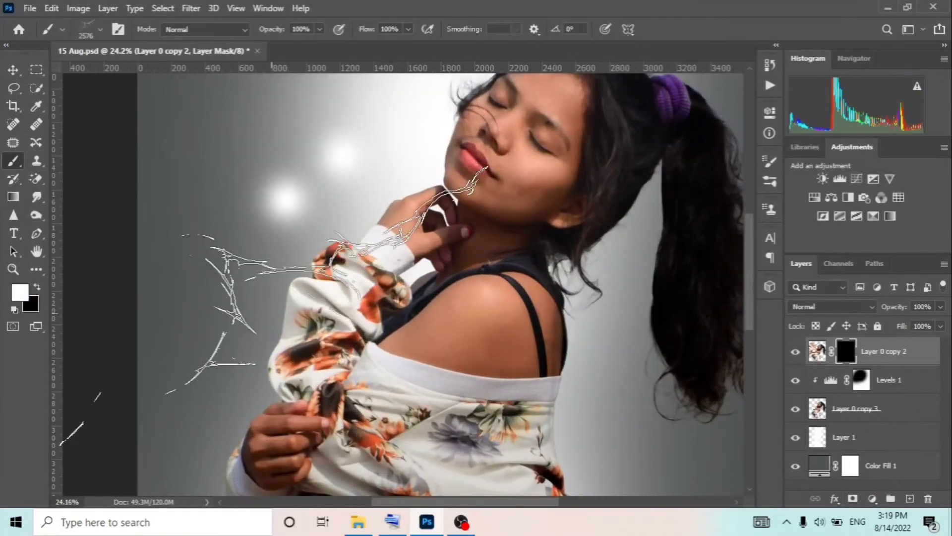
Browse the Abstract Smoke brush presets and settle on Abstract Smoke 66
{"action": "left_click", "coordinate": [769, 210]}
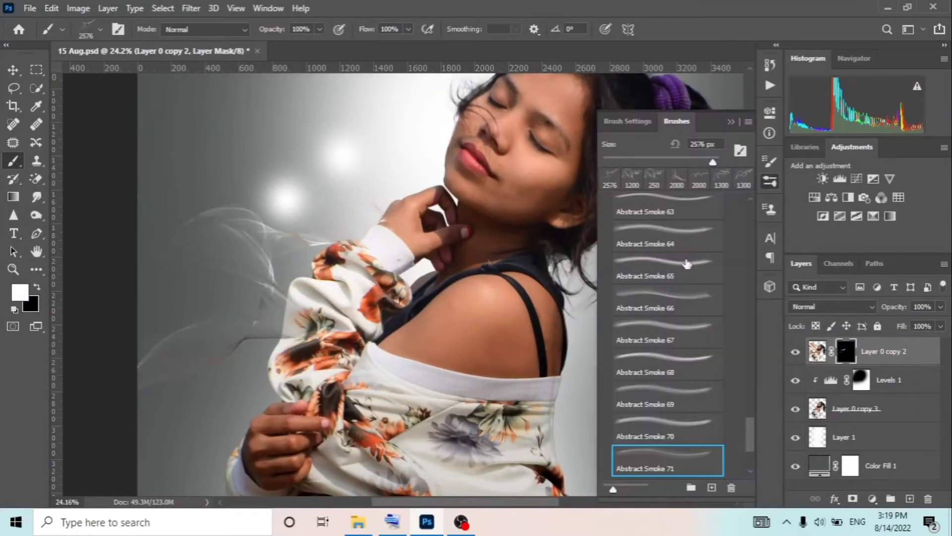
{"action": "left_click", "coordinate": [667, 251]}
{"action": "right_click", "coordinate": [309, 323]}
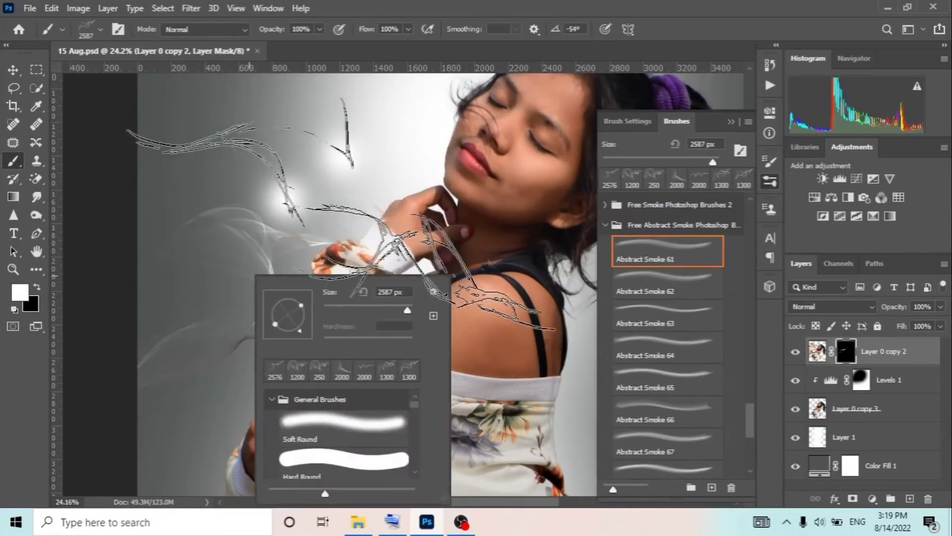
{"action": "key", "text": "Escape"}
{"action": "key", "text": "period"}
{"action": "key", "text": "period"}
{"action": "key", "text": "period"}
{"action": "right_click", "coordinate": [298, 276]}
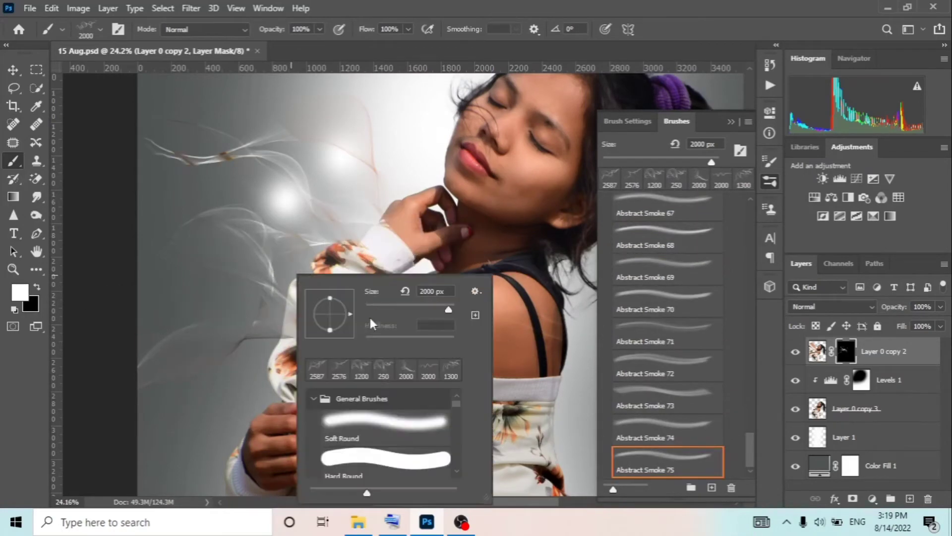
{"action": "key", "text": "Escape"}
{"action": "left_click", "coordinate": [710, 365]}
{"action": "key", "text": "comma"}
{"action": "key", "text": "comma"}
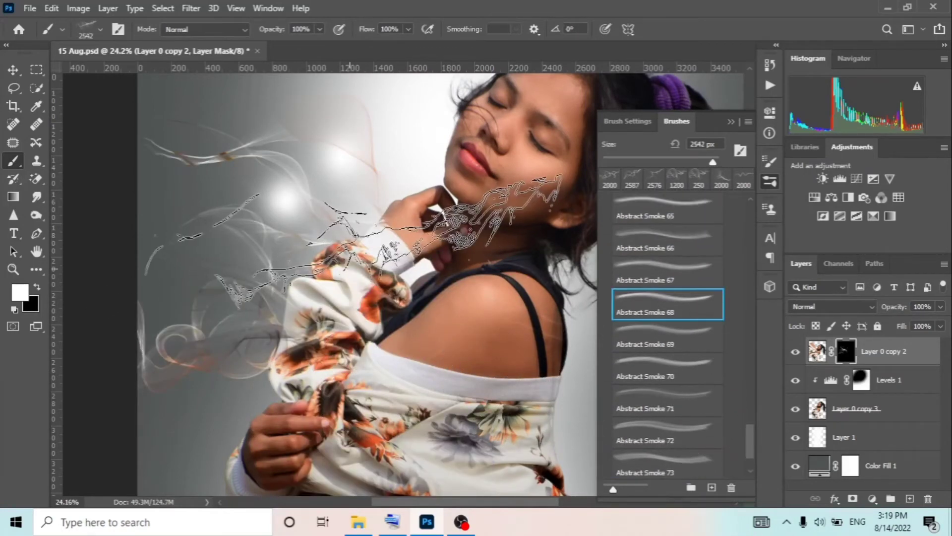
{"action": "key", "text": "comma"}
{"action": "key", "text": "comma"}
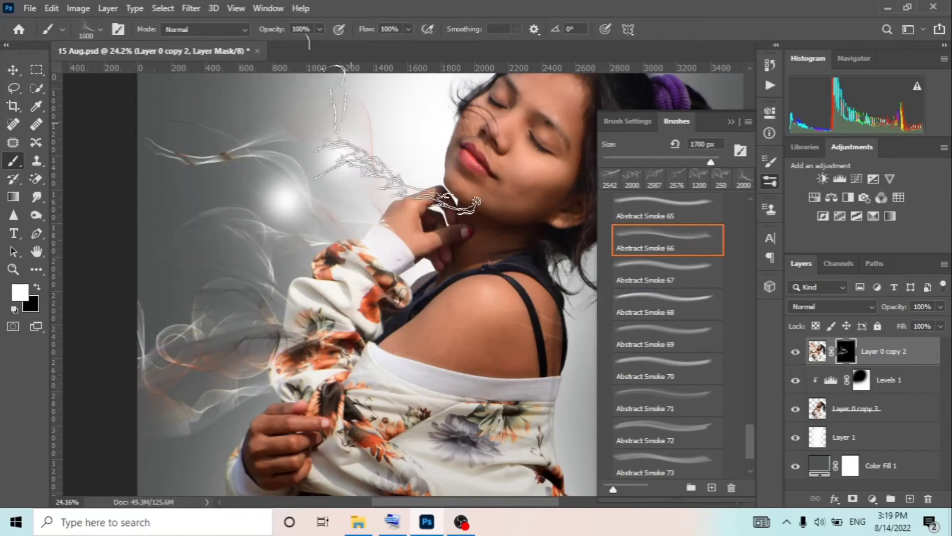
Resize and rotate the smoke brush, then stamp a white wisp near the face and hand
{"action": "right_click", "coordinate": [390, 133]}
{"action": "left_click_drag", "start_coordinate": [422, 171], "coordinate": [416, 182]}
{"action": "key", "text": "Escape"}
{"action": "key", "text": "bracketright"}
{"action": "key", "text": "bracketright"}
{"action": "key", "text": "bracketright"}
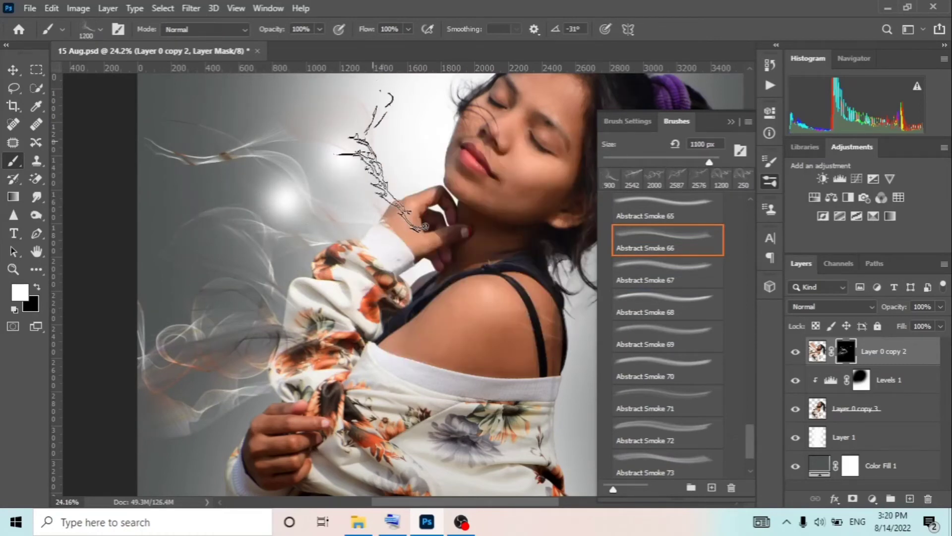
{"action": "left_click", "coordinate": [379, 154]}
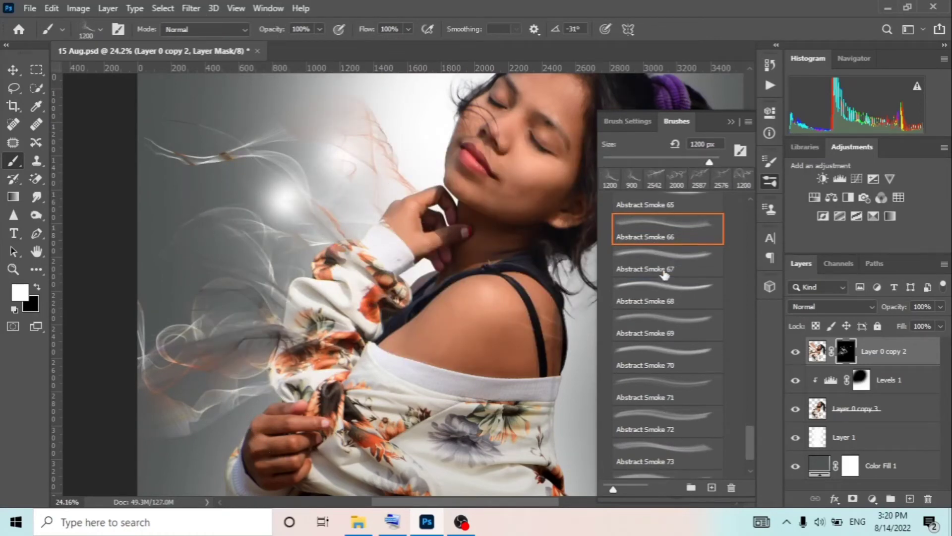
Switch to the Abstract Smoke 62 brush, tilted and enlarged to about 1100 px
{"action": "left_click", "coordinate": [670, 421]}
{"action": "key", "text": "comma"}
{"action": "key", "text": "comma"}
{"action": "key", "text": "comma"}
{"action": "key", "text": "comma"}
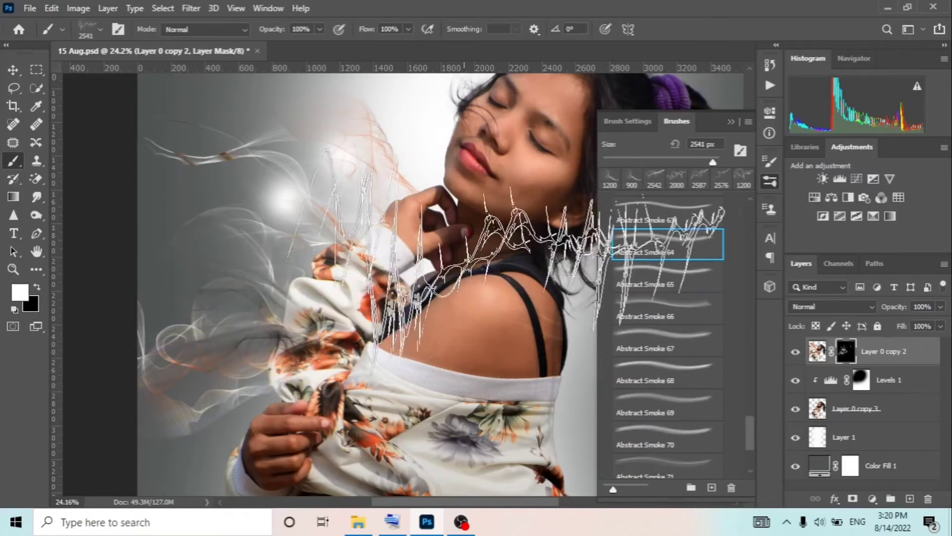
{"action": "key", "text": "comma"}
{"action": "key", "text": "comma"}
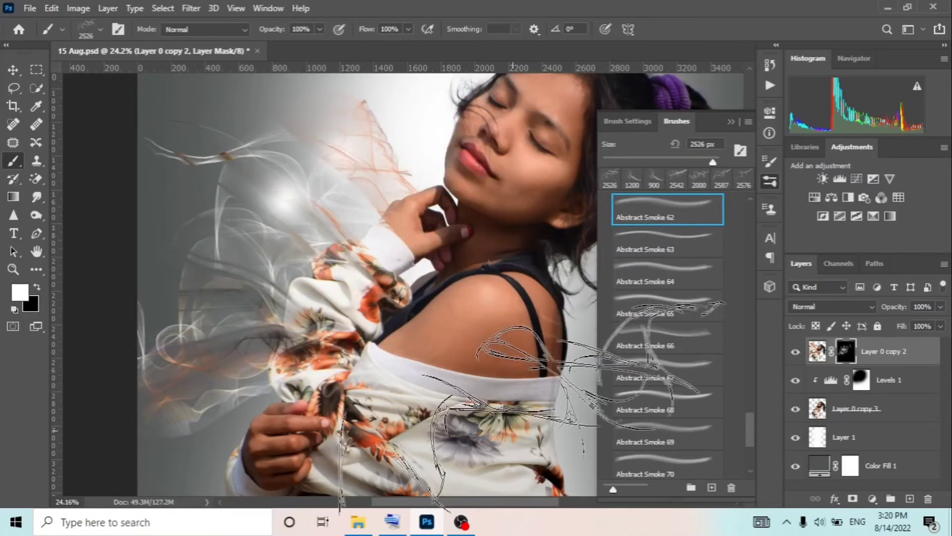
{"action": "right_click", "coordinate": [357, 240]}
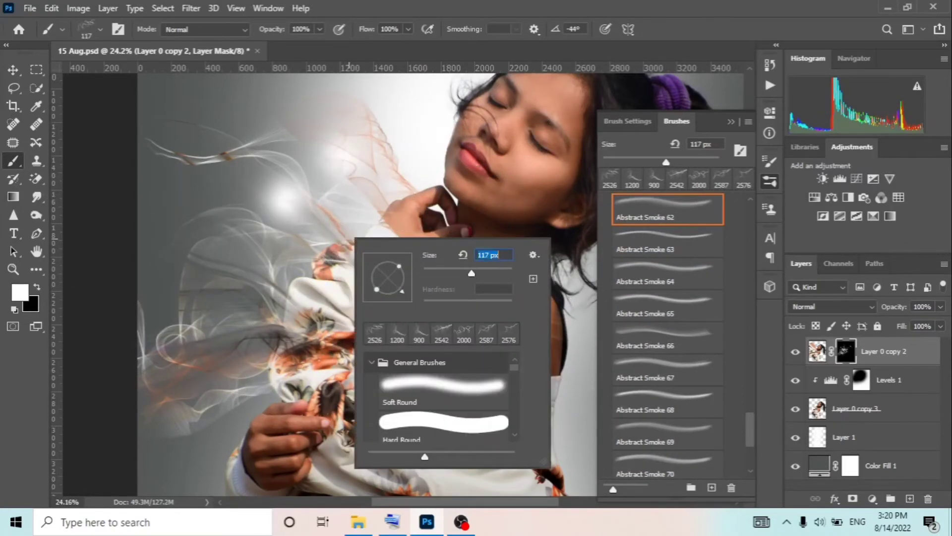
{"action": "left_click_drag", "start_coordinate": [491, 273], "coordinate": [502, 273]}
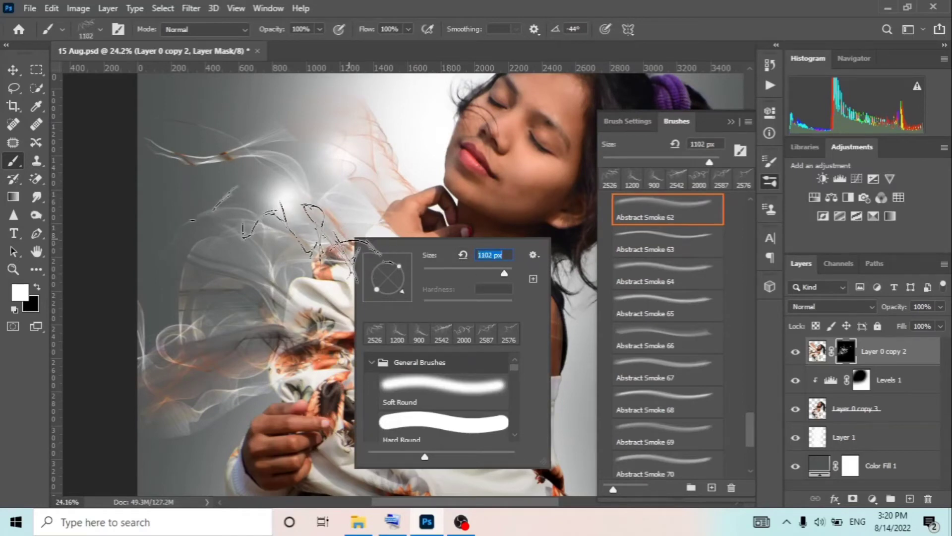
{"action": "key", "text": "Return"}
Pick a large smoke preset from the brush list
{"action": "scroll", "coordinate": [330, 347], "scroll_direction": "down", "scroll_amount": 1}
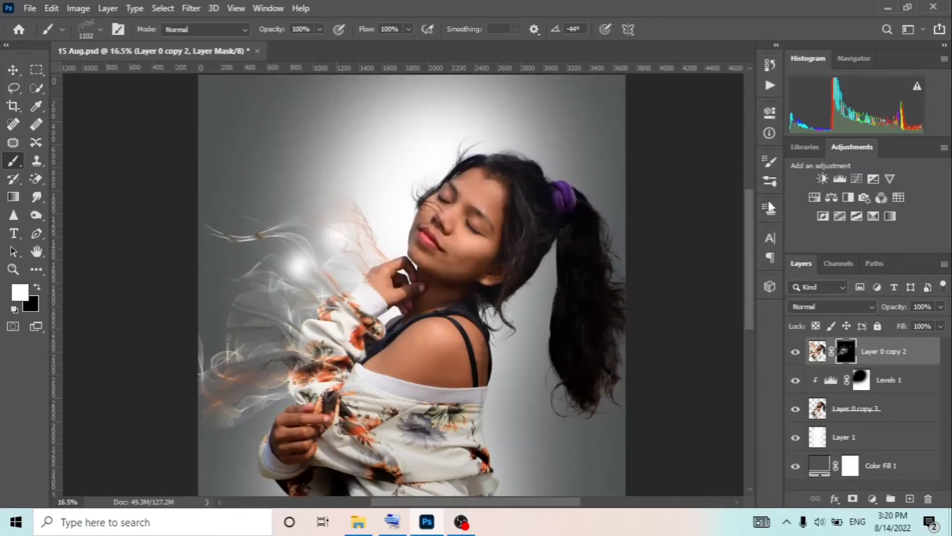
{"action": "left_click", "coordinate": [769, 181]}
{"action": "scroll", "coordinate": [662, 398], "scroll_direction": "up", "scroll_amount": 5}
{"action": "left_click", "coordinate": [654, 427]}
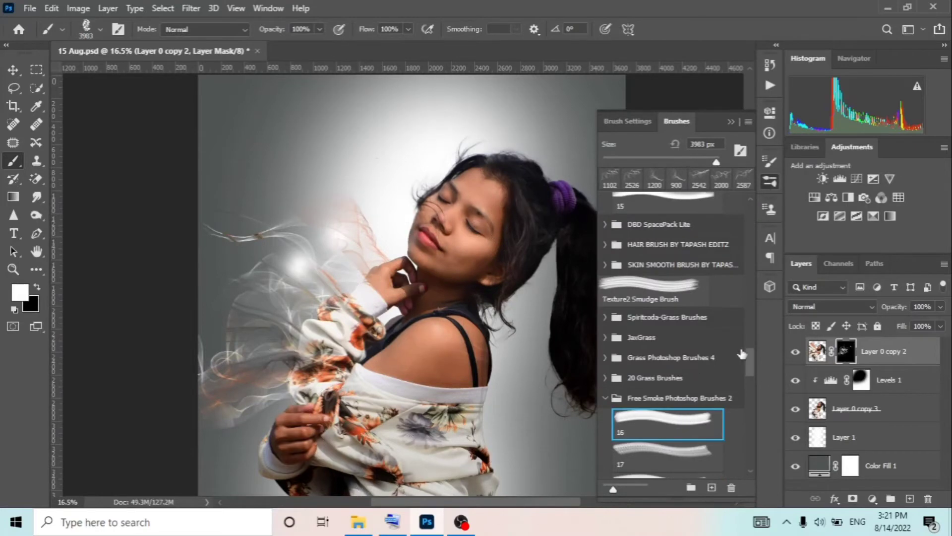
{"action": "scroll", "coordinate": [645, 422], "scroll_direction": "down", "scroll_amount": 5}
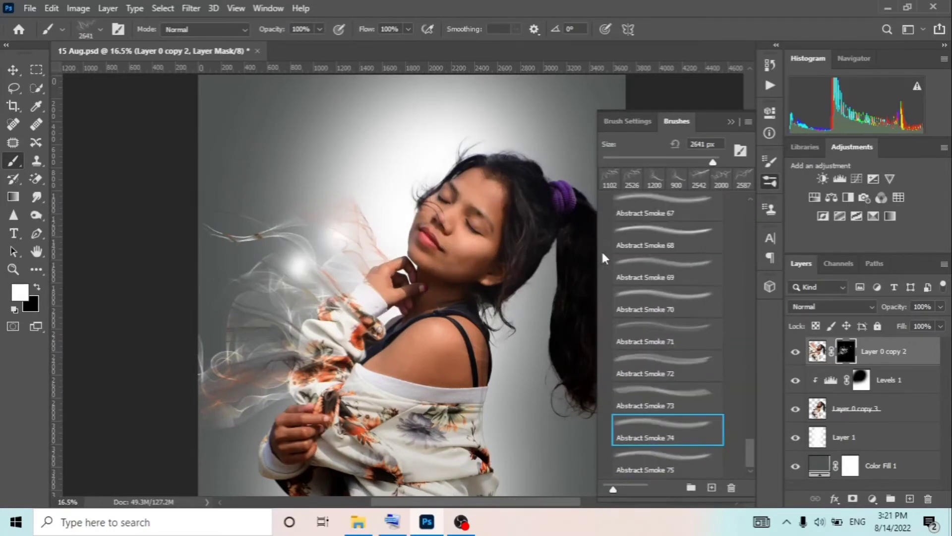
{"action": "scroll", "coordinate": [650, 432], "scroll_direction": "down", "scroll_amount": 10}
{"action": "left_click", "coordinate": [660, 408]}
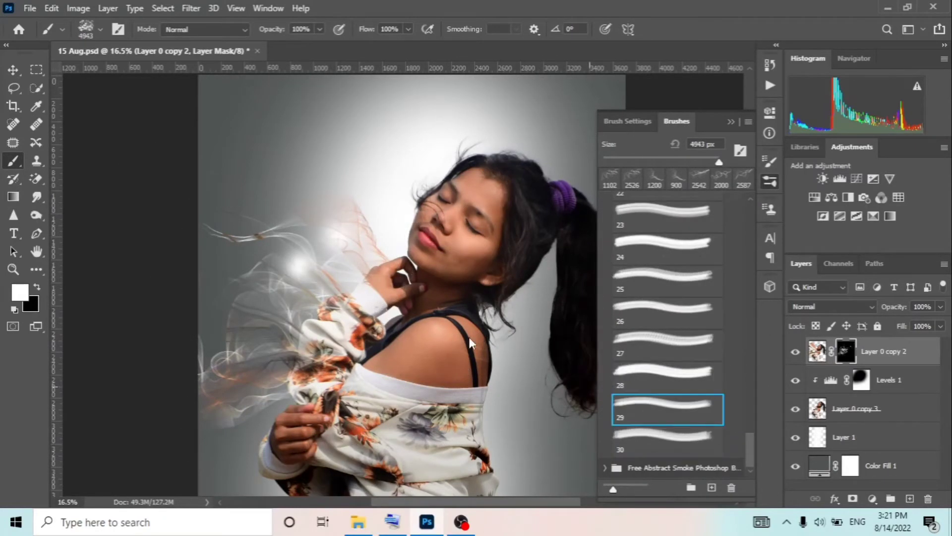
{"action": "left_click", "coordinate": [667, 243]}
{"action": "left_click", "coordinate": [774, 346]}
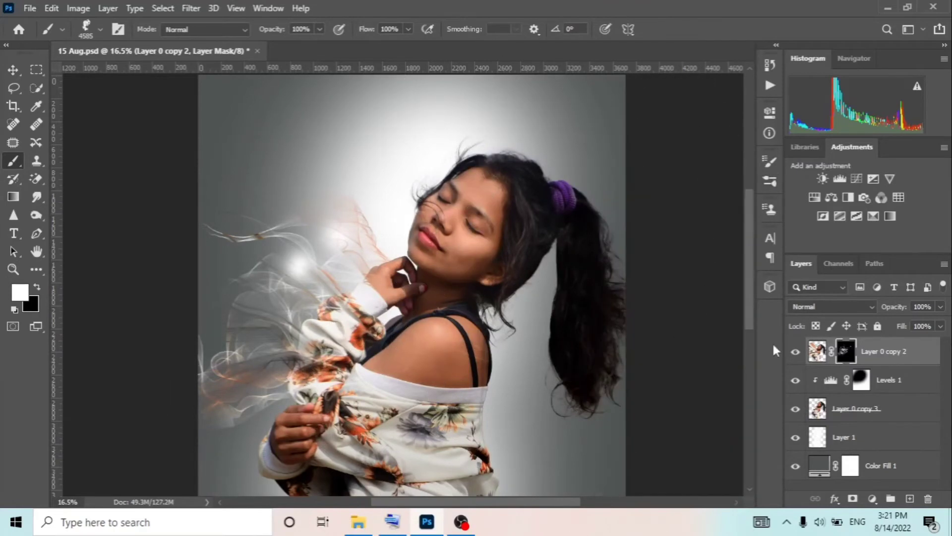
Add a layer mask to Layer 0 copy 3 and set up a small black brush
{"action": "left_click", "coordinate": [823, 408]}
{"action": "left_click", "coordinate": [852, 499]}
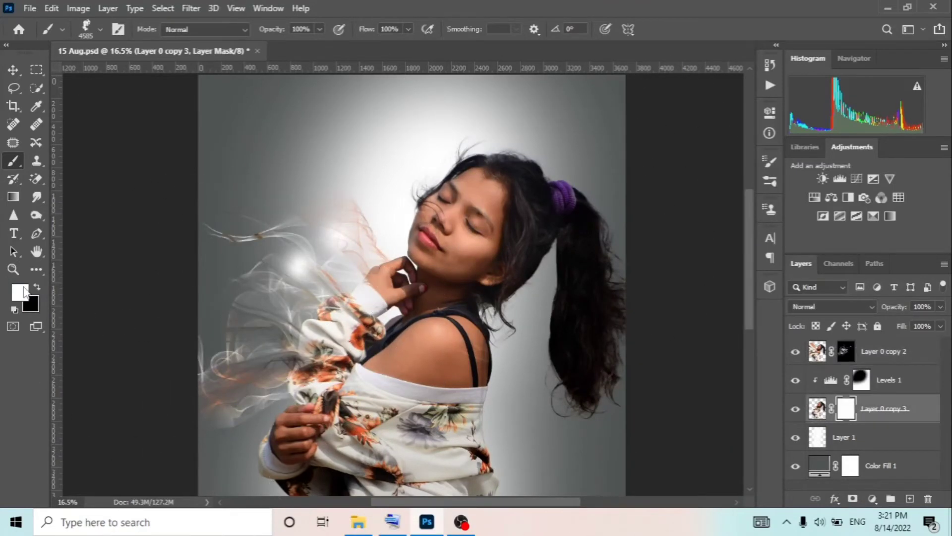
{"action": "left_click", "coordinate": [101, 29]}
{"action": "key", "text": "Return"}
{"action": "key", "text": "x"}
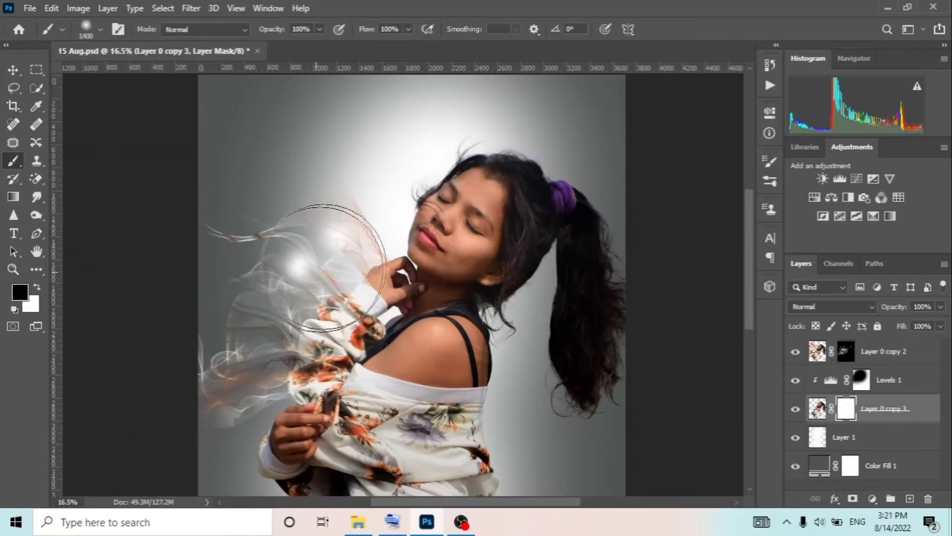
{"action": "key", "text": "bracketleft"}
{"action": "key", "text": "bracketleft"}
{"action": "key", "text": "bracketleft"}
Paint black over the sleeve beneath the smoke, restoring some orange fabric with white
{"action": "left_click", "coordinate": [361, 254]}
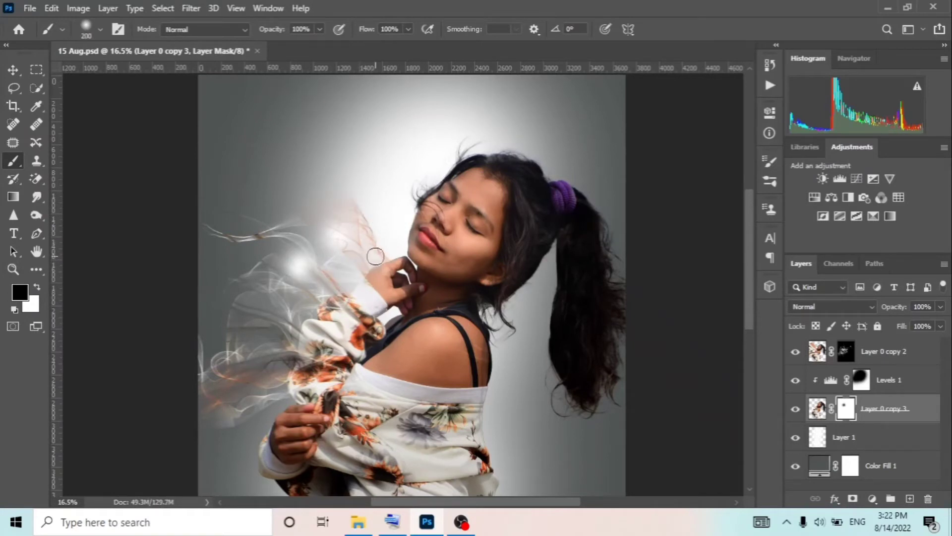
{"action": "left_click_drag", "start_coordinate": [328, 323], "coordinate": [292, 389]}
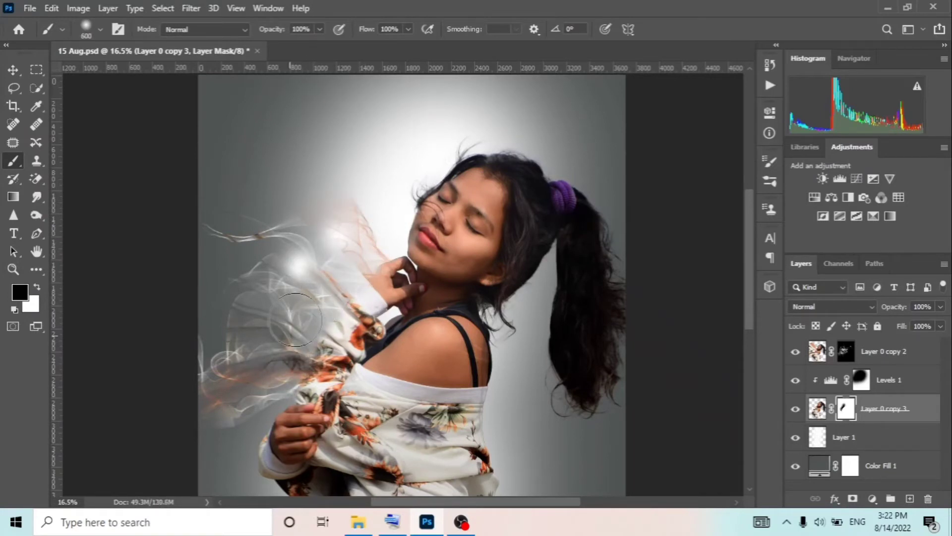
{"action": "key", "text": "x"}
{"action": "left_click_drag", "start_coordinate": [318, 368], "coordinate": [331, 379]}
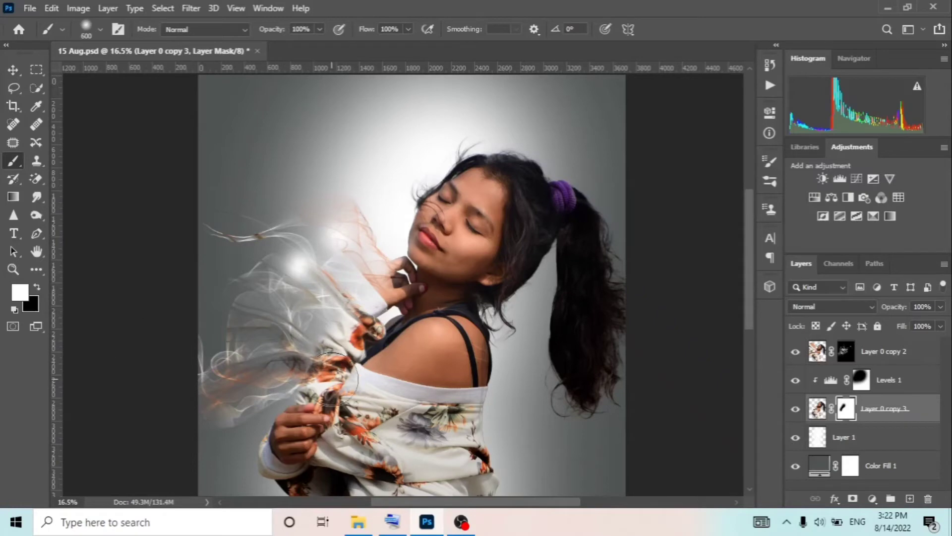
{"action": "scroll", "coordinate": [378, 308], "scroll_direction": "up", "scroll_amount": 3}
{"action": "key", "text": "bracketleft"}
{"action": "key", "text": "bracketleft"}
{"action": "key", "text": "bracketleft"}
{"action": "key", "text": "x"}
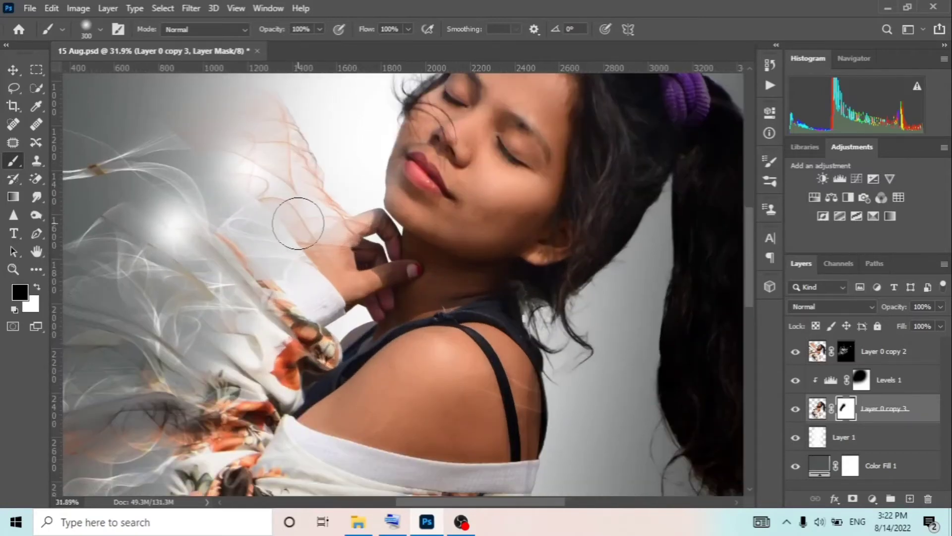
{"action": "scroll", "coordinate": [267, 245], "scroll_direction": "down", "scroll_amount": 3}
{"action": "scroll", "coordinate": [267, 246], "scroll_direction": "down", "scroll_amount": 2}
{"action": "key", "text": "alt+bracketright"}
{"action": "key", "text": "alt+bracketright"}
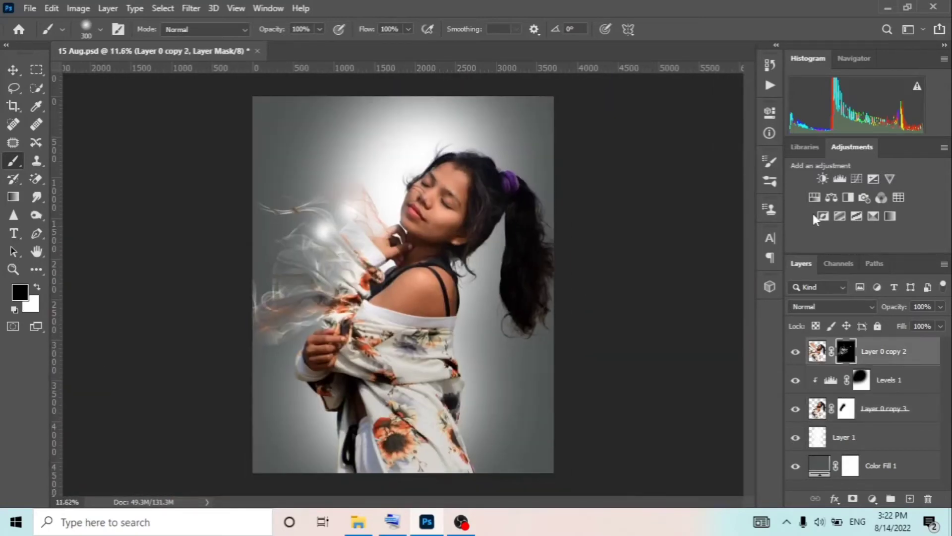
Add a clipped, colorized Hue/Saturation 1 adjustment that tints the smoke orange
{"action": "left_click", "coordinate": [815, 198]}
{"action": "mouse_move", "coordinate": [673, 206]}
{"action": "left_mouse_down"}
{"action": "mouse_move", "coordinate": [591, 218]}
{"action": "mouse_move", "coordinate": [737, 203]}
{"action": "mouse_move", "coordinate": [594, 205]}
{"action": "mouse_move", "coordinate": [709, 199]}
{"action": "left_mouse_up"}
{"action": "left_click", "coordinate": [682, 280]}
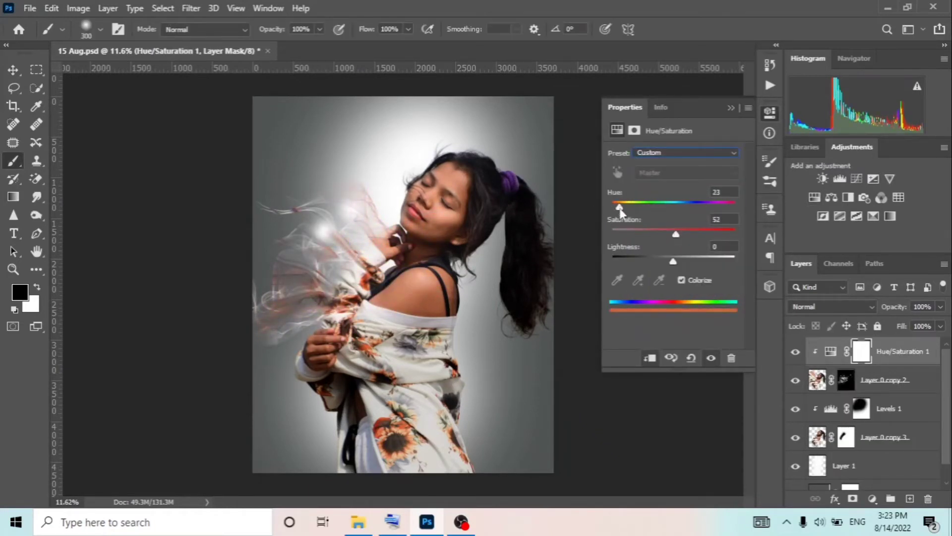
{"action": "left_click", "coordinate": [815, 226]}
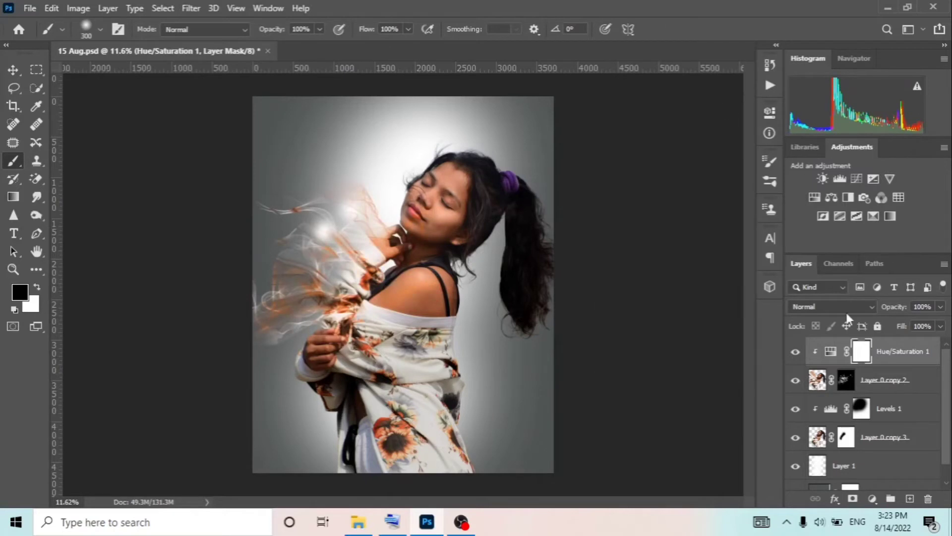
{"action": "left_click", "coordinate": [853, 499]}
{"action": "key", "text": "x"}
{"action": "key", "text": "bracketright"}
{"action": "key", "text": "bracketright"}
{"action": "key", "text": "bracketright"}
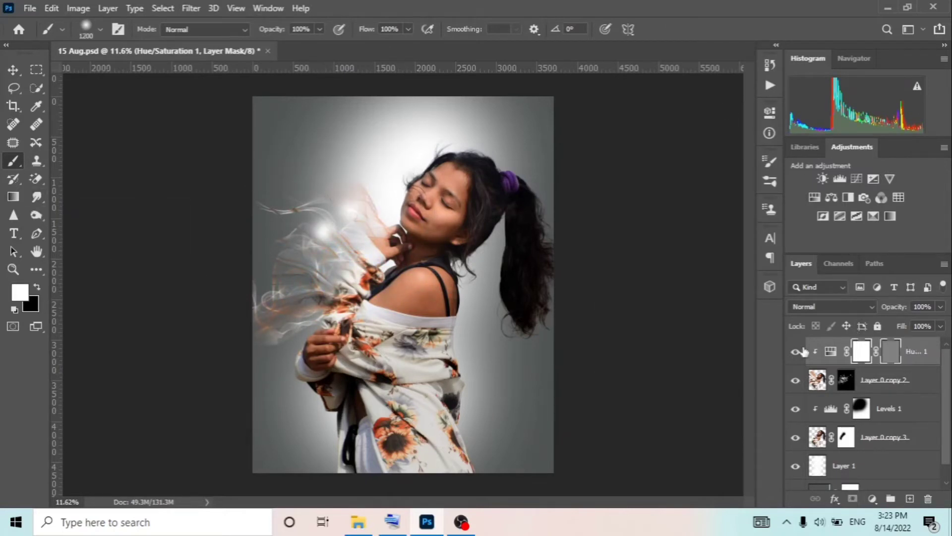
Remove the extra mask and invert the Hue/Saturation 1 mask, painting orange onto the upper smoke
{"action": "right_click", "coordinate": [900, 351]}
{"action": "left_click", "coordinate": [774, 245]}
{"action": "key", "text": "ctrl+i"}
{"action": "left_click", "coordinate": [379, 170]}
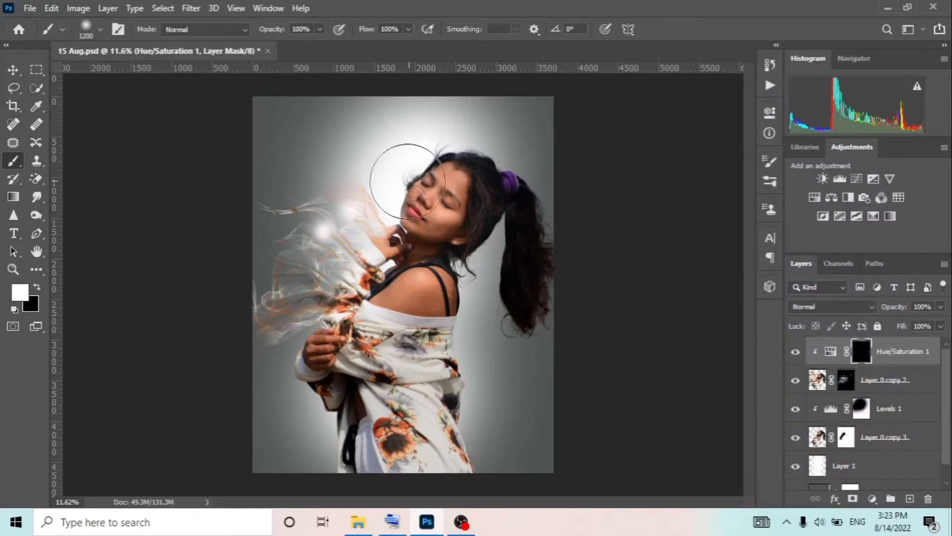
Clip a green-colorized Hue/Saturation 2 to Layer 0 copy 2, painted onto the lower-left smoke
{"action": "left_click", "coordinate": [888, 379]}
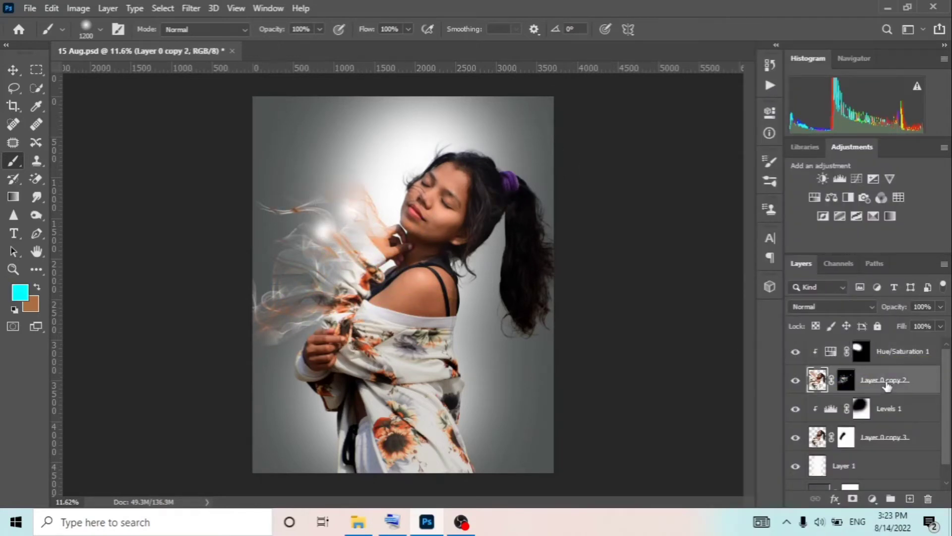
{"action": "left_click", "coordinate": [814, 198]}
{"action": "left_click", "coordinate": [684, 152]}
{"action": "left_click", "coordinate": [679, 221]}
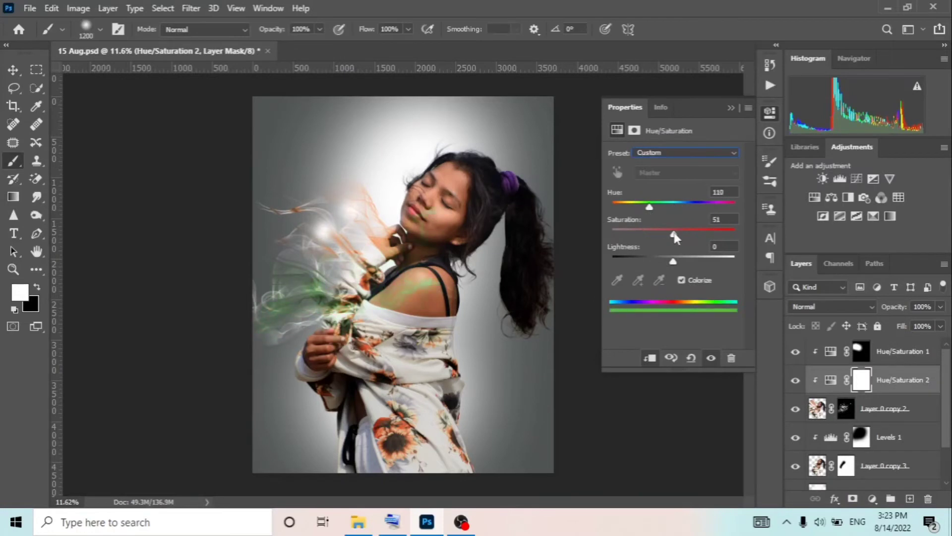
{"action": "left_click", "coordinate": [731, 108]}
{"action": "key", "text": "ctrl+i"}
{"action": "left_click_drag", "start_coordinate": [283, 317], "coordinate": [251, 323]}
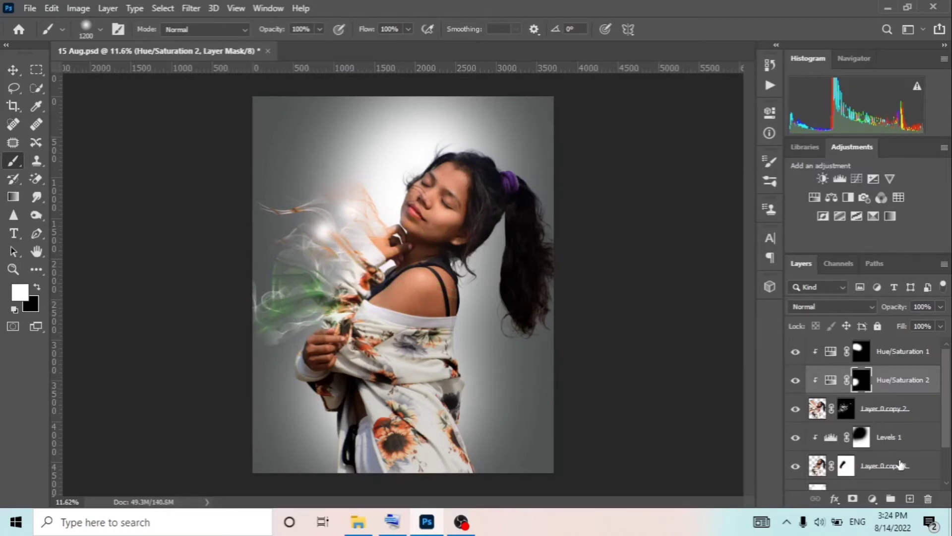
{"action": "scroll", "coordinate": [901, 464], "scroll_direction": "down", "scroll_amount": 1}
{"action": "left_click", "coordinate": [843, 459]}
On a new Layer 2, stamp saffron #ffb400 smoke with a smoke brush beside the face
{"action": "left_click", "coordinate": [909, 499]}
{"action": "left_click", "coordinate": [770, 182]}
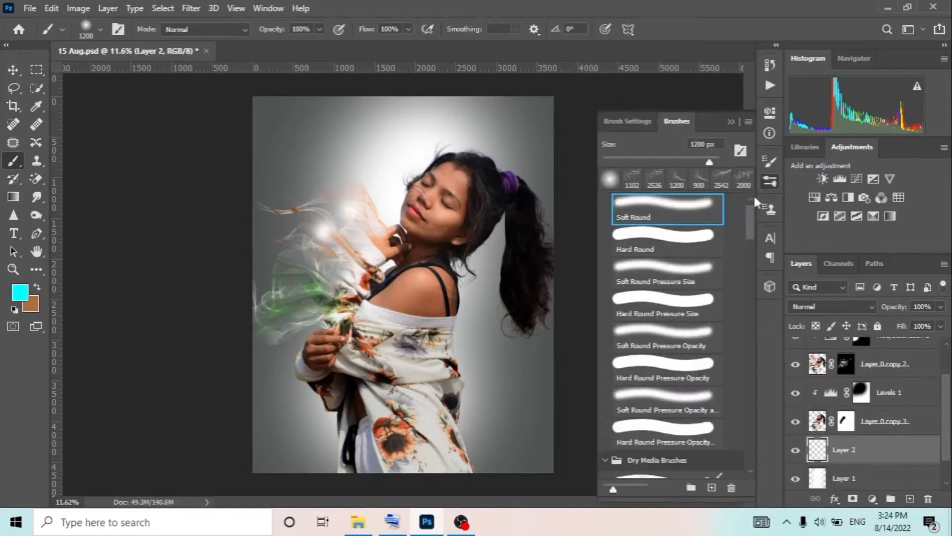
{"action": "scroll", "coordinate": [720, 298], "scroll_direction": "down", "scroll_amount": 10}
{"action": "left_click", "coordinate": [665, 382]}
{"action": "left_click", "coordinate": [20, 293]}
{"action": "left_click_drag", "start_coordinate": [777, 153], "coordinate": [785, 228]}
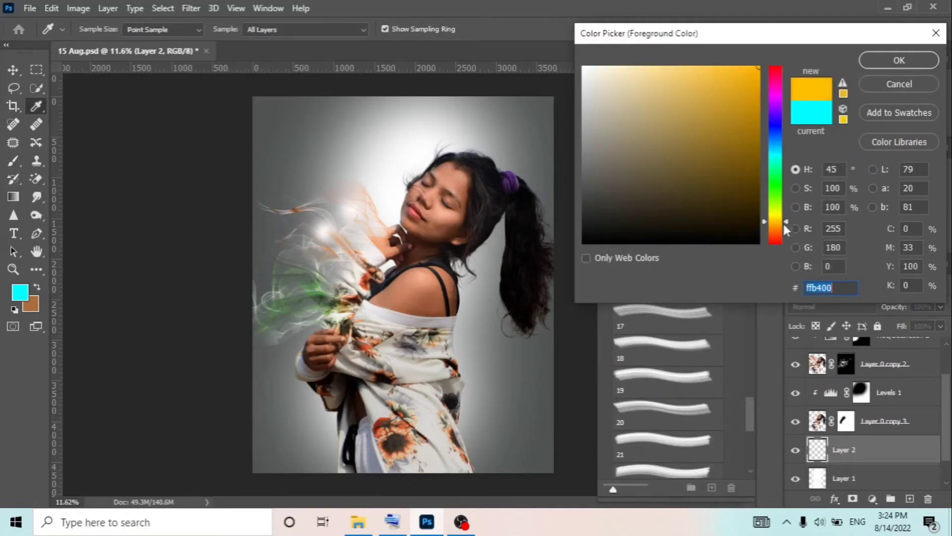
{"action": "left_click", "coordinate": [899, 62]}
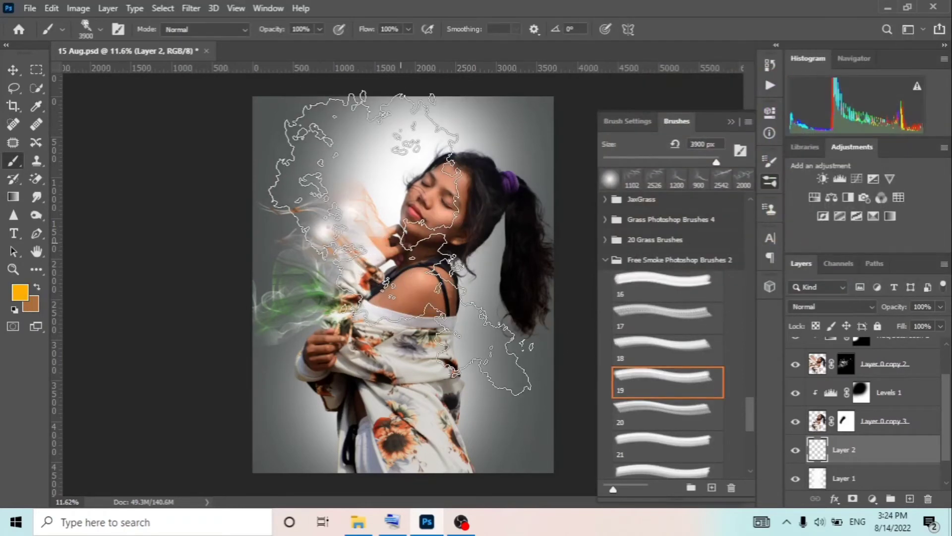
{"action": "key", "text": "bracketleft"}
{"action": "key", "text": "bracketleft"}
{"action": "key", "text": "bracketleft"}
{"action": "key", "text": "bracketleft"}
{"action": "key", "text": "bracketleft"}
{"action": "key", "text": "bracketleft"}
{"action": "key", "text": "bracketleft"}
{"action": "key", "text": "bracketleft"}
{"action": "key", "text": "bracketleft"}
{"action": "key", "text": "bracketleft"}
{"action": "key", "text": "bracketleft"}
{"action": "key", "text": "bracketleft"}
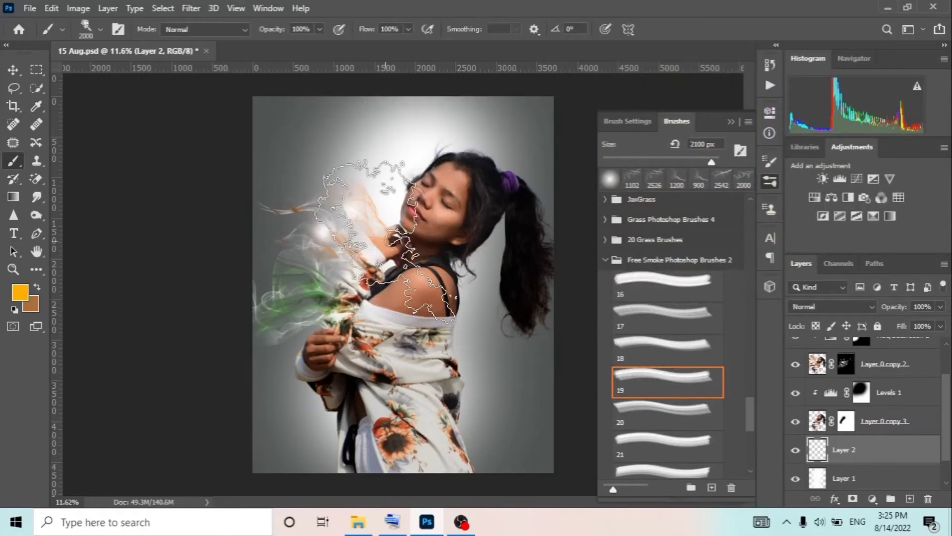
{"action": "key", "text": "bracketleft"}
{"action": "key", "text": "bracketleft"}
{"action": "key", "text": "bracketleft"}
{"action": "left_click", "coordinate": [369, 213]}
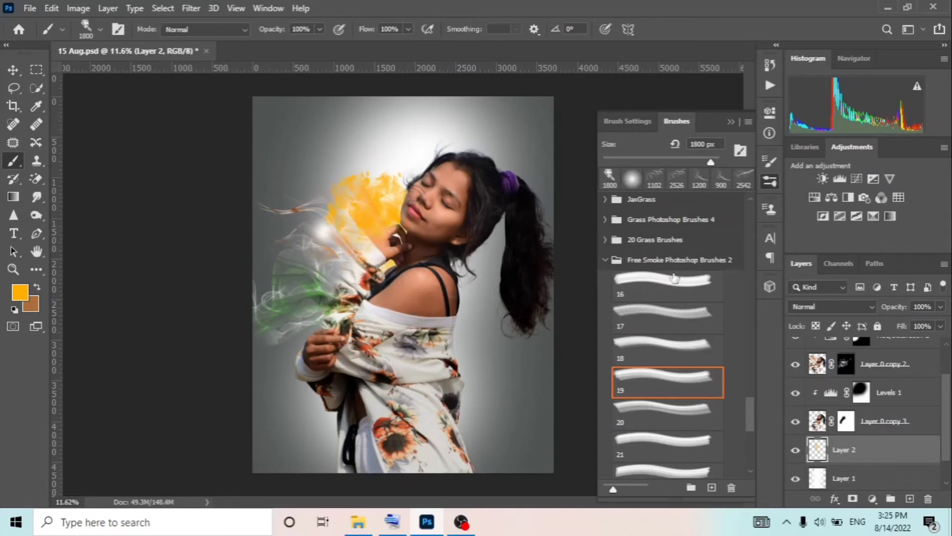
Stamp green #54ff00 smoke at the lower left with the brush rotated to 45°
{"action": "left_click", "coordinate": [24, 292]}
{"action": "type", "text": "54ff00"}
{"action": "left_click", "coordinate": [724, 146]}
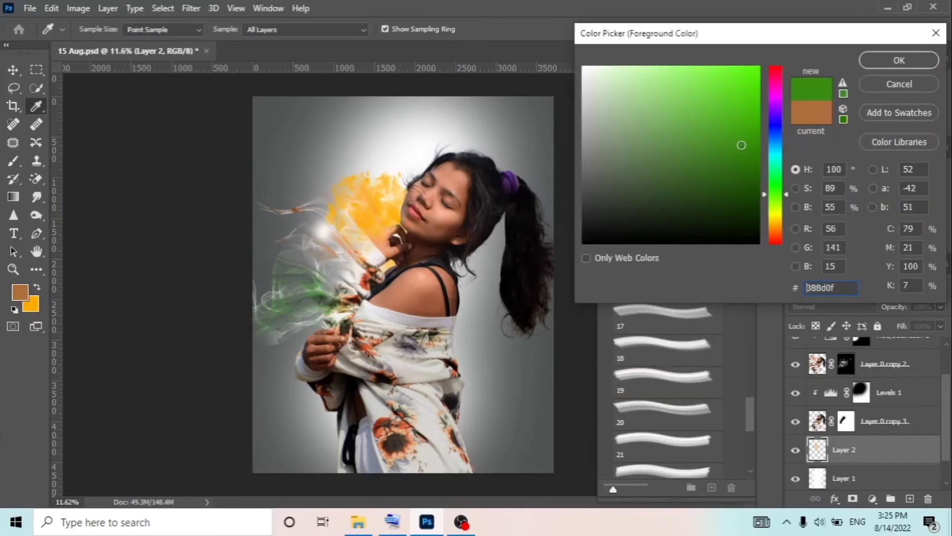
{"action": "key", "text": "Return"}
{"action": "right_click", "coordinate": [342, 280]}
{"action": "left_click_drag", "start_coordinate": [394, 315], "coordinate": [399, 304]}
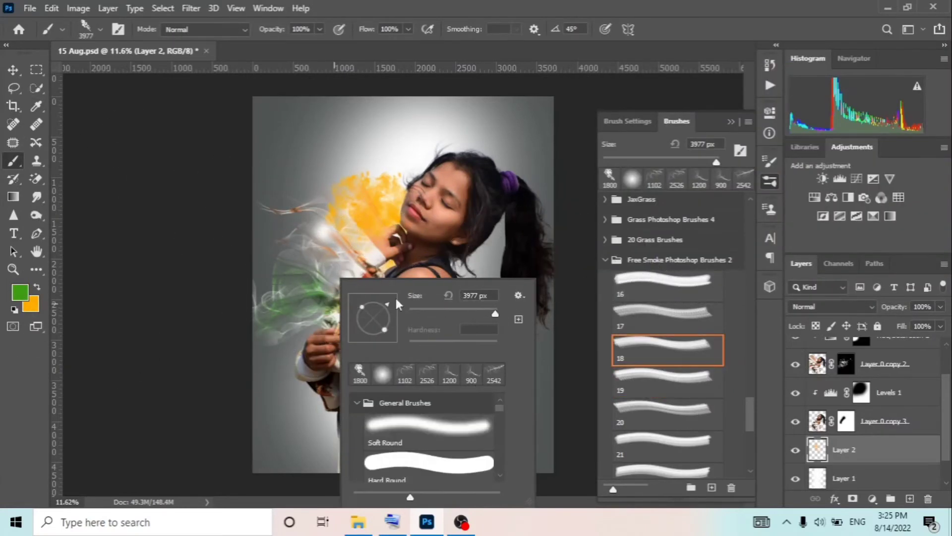
{"action": "left_click_drag", "start_coordinate": [495, 314], "coordinate": [489, 313]}
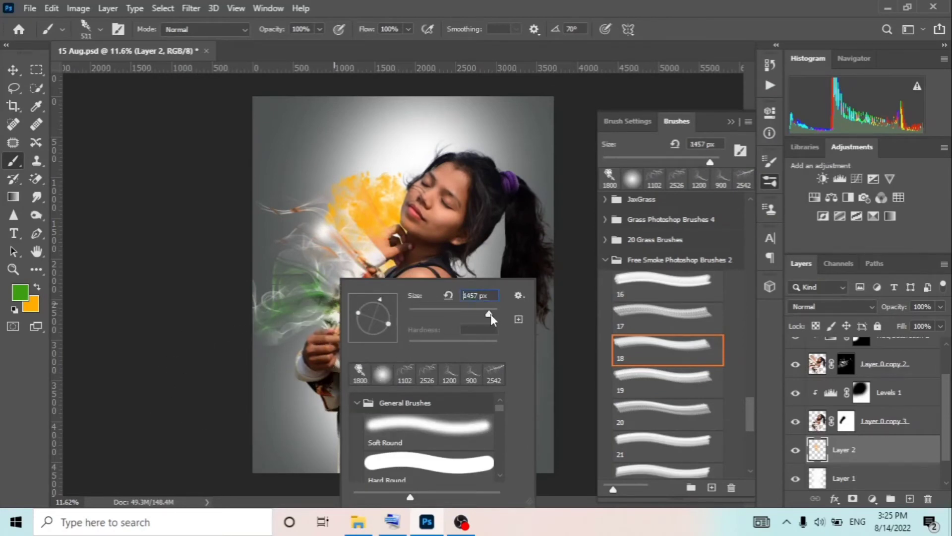
{"action": "left_click", "coordinate": [298, 357]}
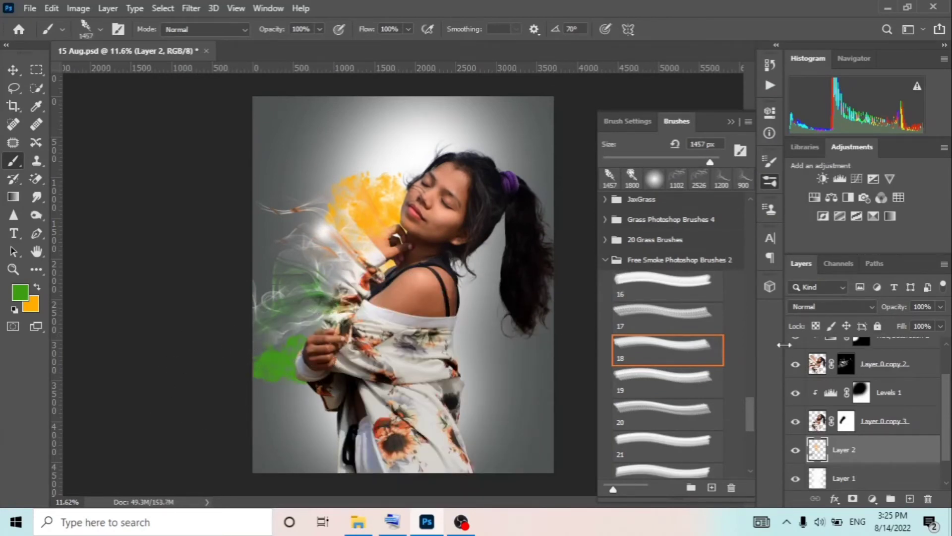
Move and Free Transform the painted smoke so the yellow sits beside the face
{"action": "left_click", "coordinate": [795, 450]}
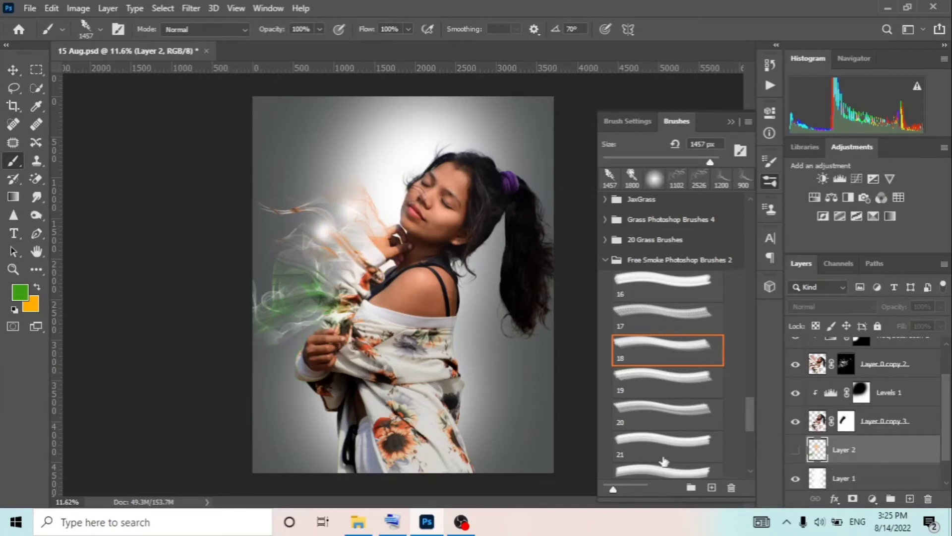
{"action": "left_click", "coordinate": [795, 450]}
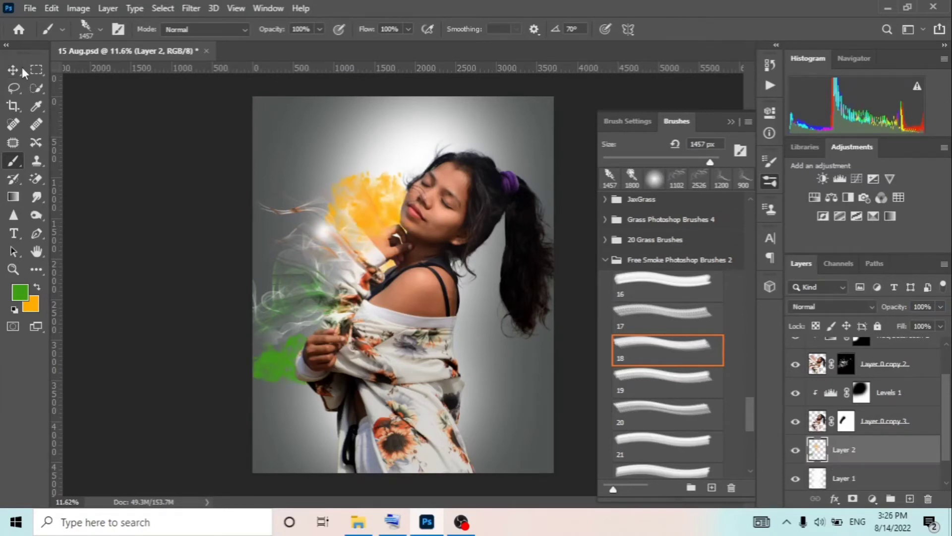
{"action": "key", "text": "v"}
{"action": "left_click_drag", "start_coordinate": [466, 255], "coordinate": [490, 353]}
{"action": "key", "text": "ctrl+t"}
{"action": "left_click_drag", "start_coordinate": [549, 272], "coordinate": [506, 168]}
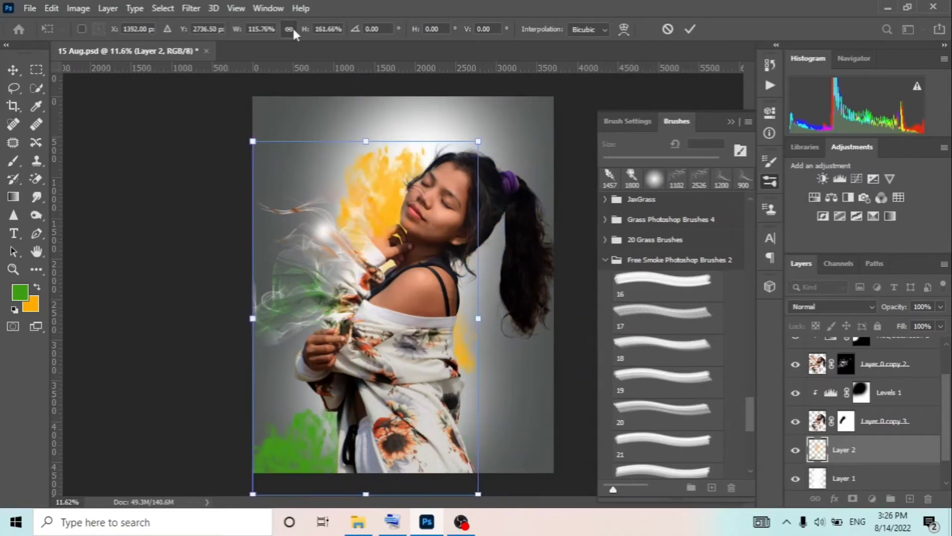
{"action": "left_click_drag", "start_coordinate": [431, 394], "coordinate": [510, 363]}
{"action": "left_click_drag", "start_coordinate": [560, 282], "coordinate": [625, 194]}
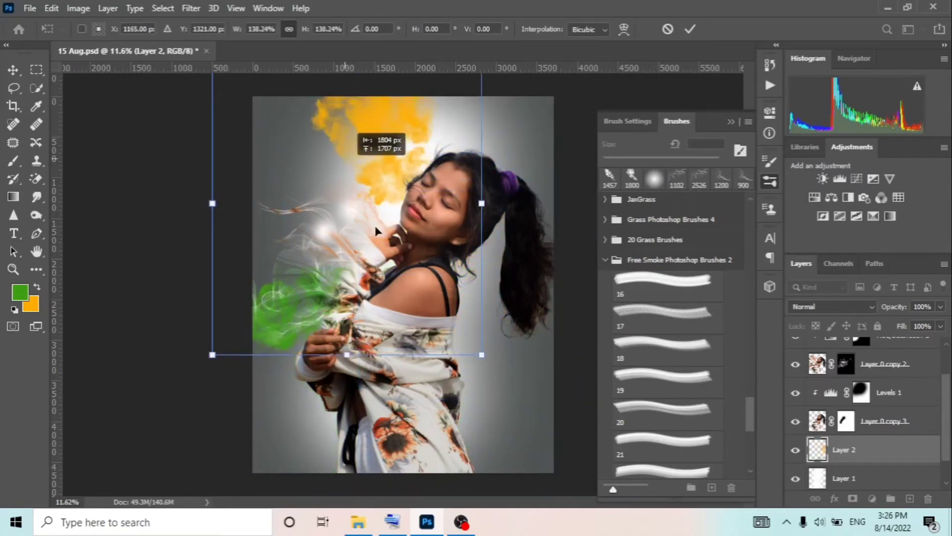
{"action": "left_click_drag", "start_coordinate": [393, 213], "coordinate": [414, 245]}
{"action": "key", "text": "Return"}
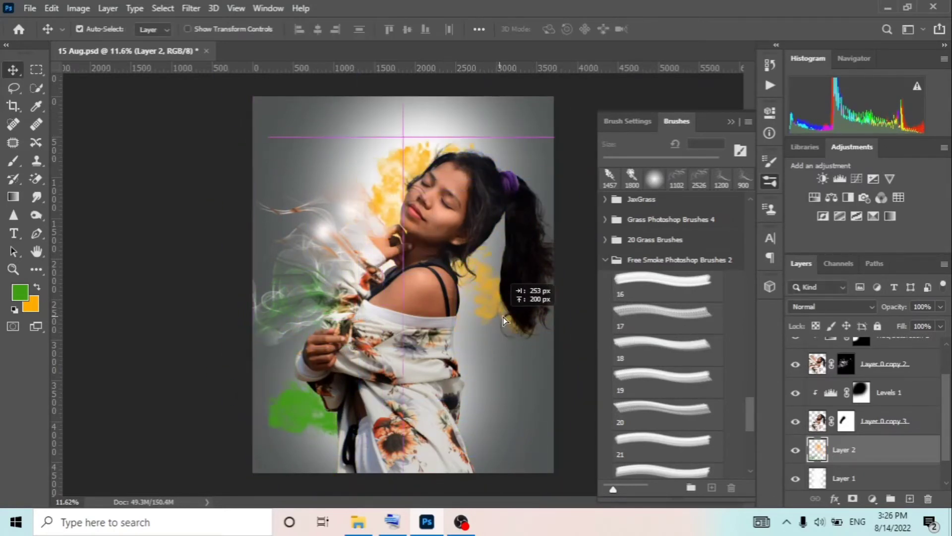
{"action": "left_click_drag", "start_coordinate": [489, 339], "coordinate": [505, 321]}
Toggle the wispy smoke layer on and off to compare the result
{"action": "left_click", "coordinate": [770, 181]}
{"action": "scroll", "coordinate": [390, 172], "scroll_direction": "up", "scroll_amount": 2}
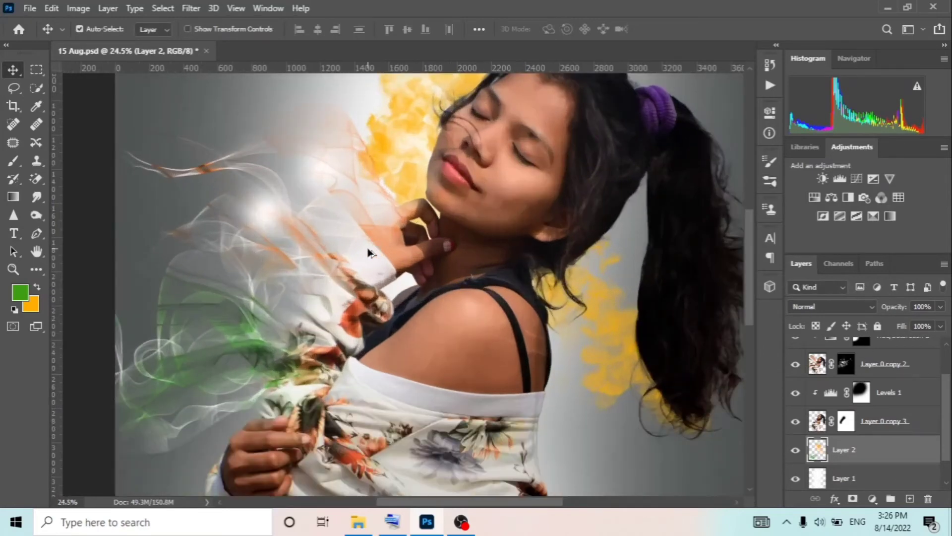
{"action": "scroll", "coordinate": [390, 172], "scroll_direction": "down", "scroll_amount": 1}
{"action": "left_click", "coordinate": [796, 367]}
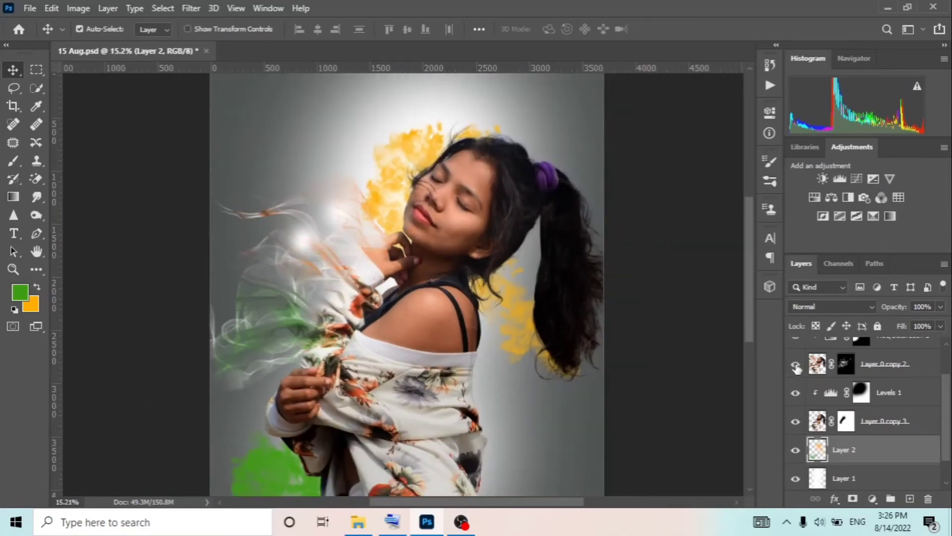
{"action": "scroll", "coordinate": [645, 363], "scroll_direction": "down", "scroll_amount": 1}
{"action": "scroll", "coordinate": [878, 436], "scroll_direction": "up", "scroll_amount": 2}
{"action": "left_click", "coordinate": [876, 456]}
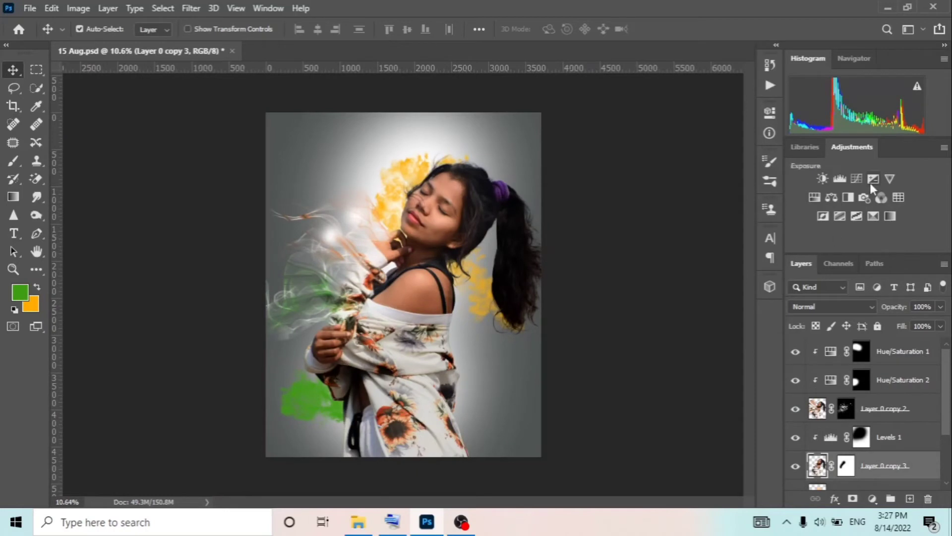
Delete the stray Hue/Saturation 3 adjustment layer
{"action": "left_click", "coordinate": [815, 197]}
{"action": "left_click", "coordinate": [849, 260]}
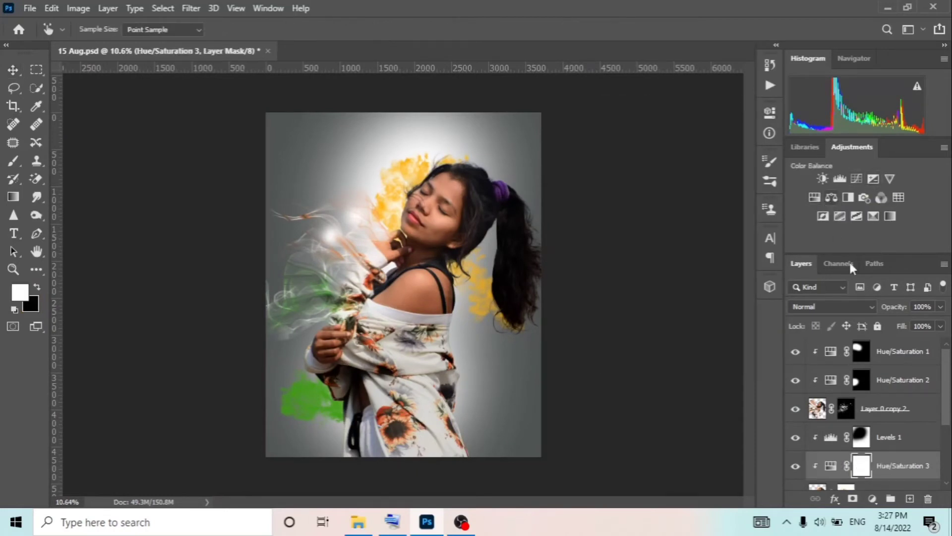
{"action": "left_click_drag", "start_coordinate": [926, 498], "coordinate": [927, 498]}
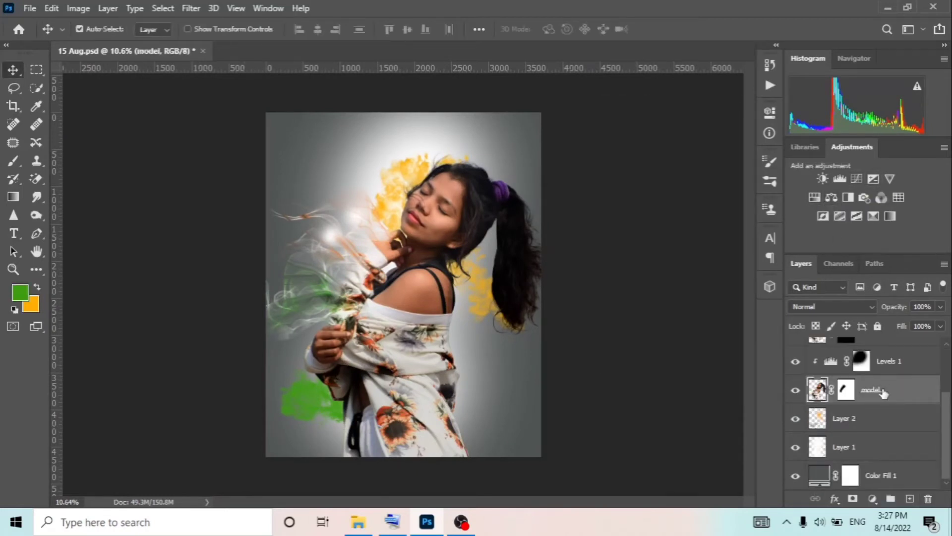
Group the woman's layer with its Levels adjustment and name the group 'model'
{"action": "left_click_drag", "start_coordinate": [873, 390], "coordinate": [892, 499]}
{"action": "double_click", "coordinate": [847, 396]}
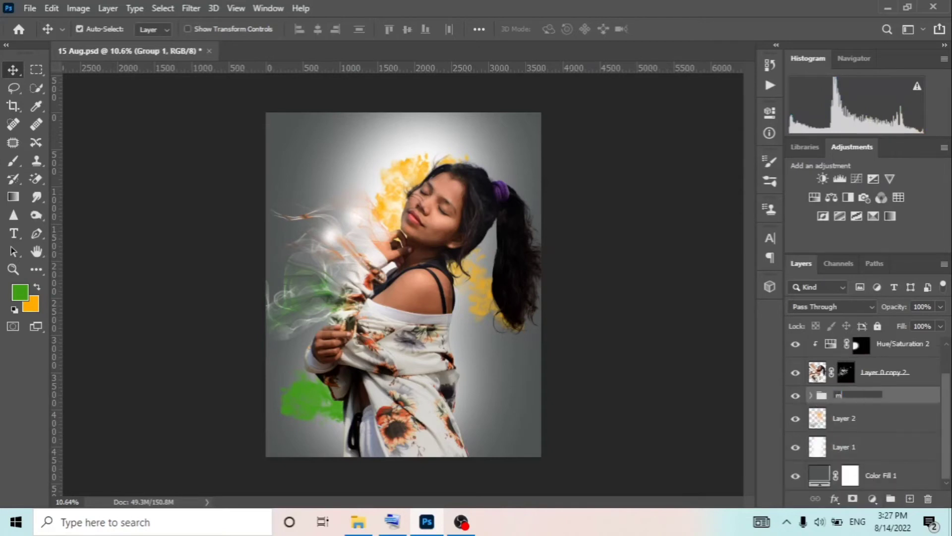
{"action": "key", "text": "Return"}
{"action": "left_click", "coordinate": [811, 395]}
{"action": "left_click", "coordinate": [881, 447]}
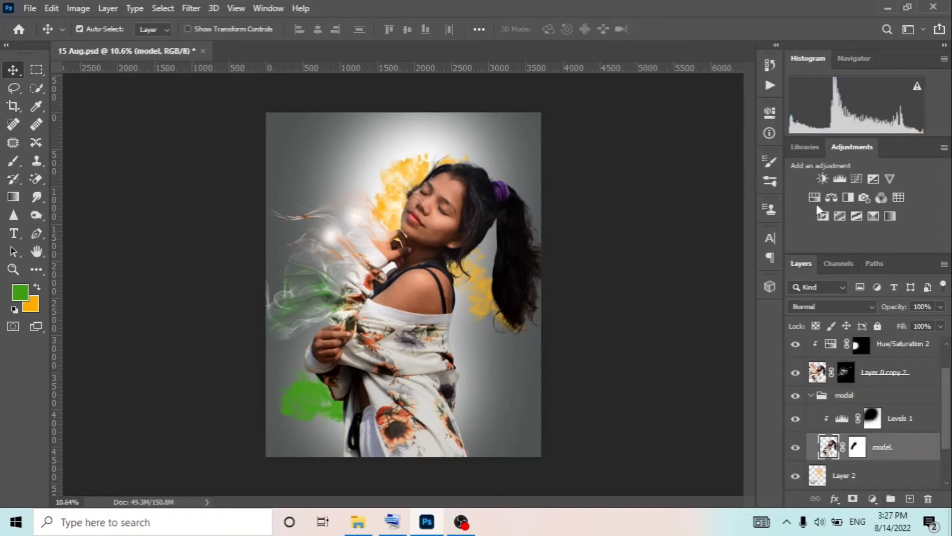
Add a Color Balance adjustment and check its Shadows and Highlights values
{"action": "left_click", "coordinate": [831, 197]}
{"action": "left_click", "coordinate": [653, 154]}
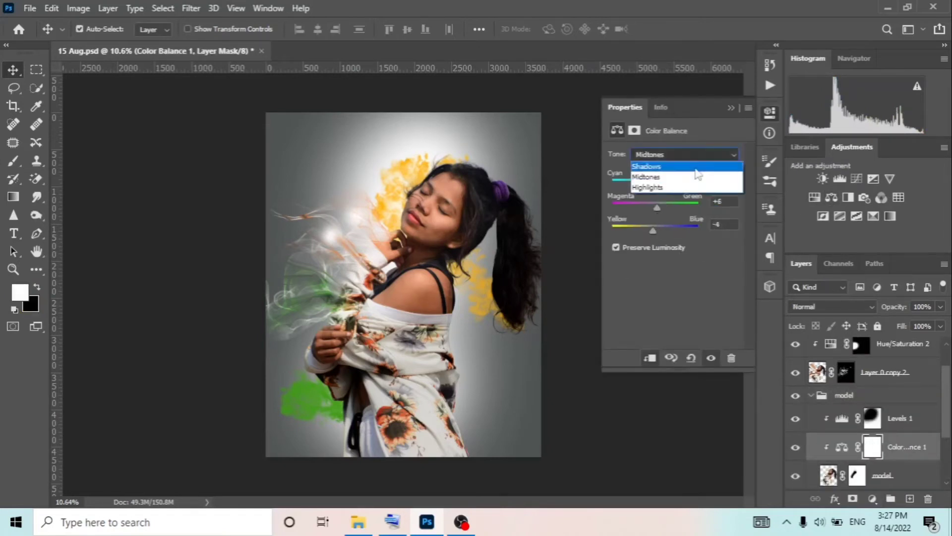
{"action": "left_click", "coordinate": [665, 155]}
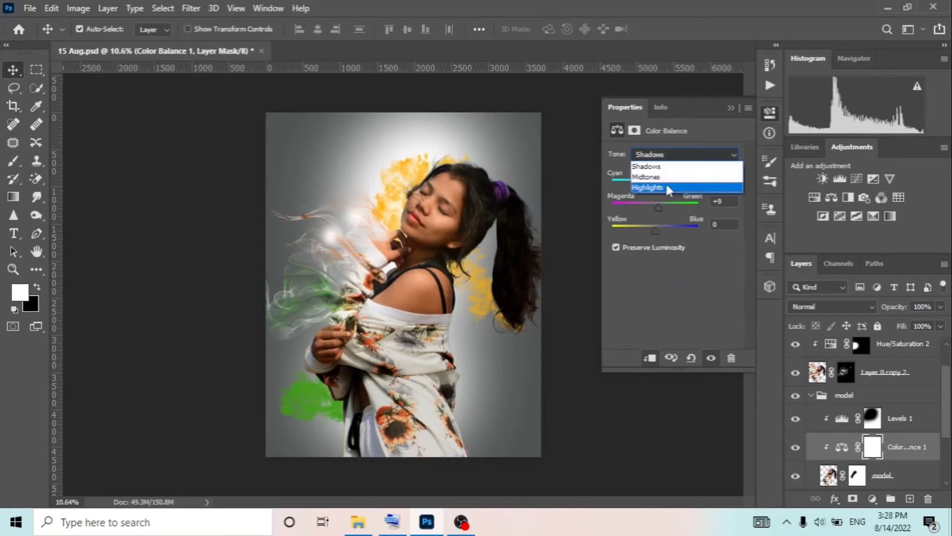
{"action": "left_click", "coordinate": [663, 184]}
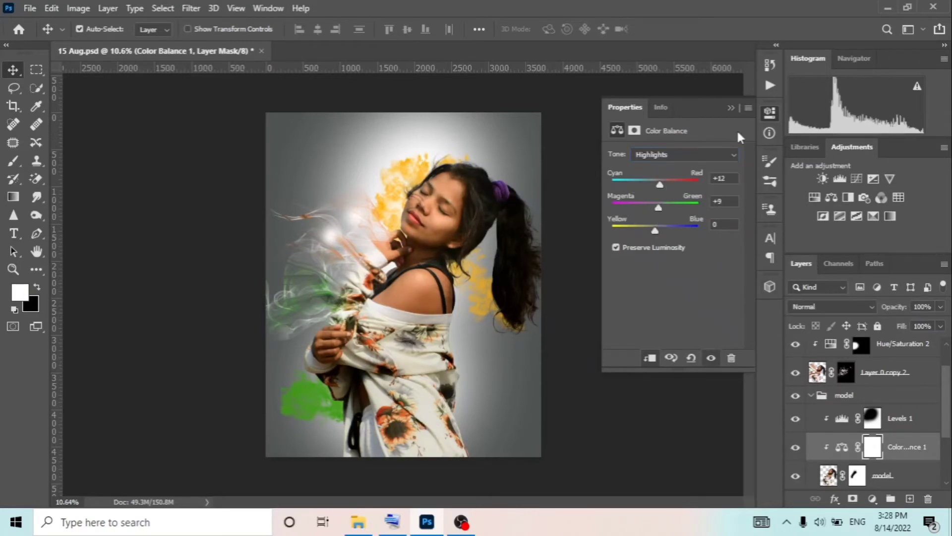
{"action": "left_click", "coordinate": [739, 155]}
Add a Hue/Saturation with Lightness +10 and reduced saturation, its mask inverted to black
{"action": "left_click", "coordinate": [815, 198]}
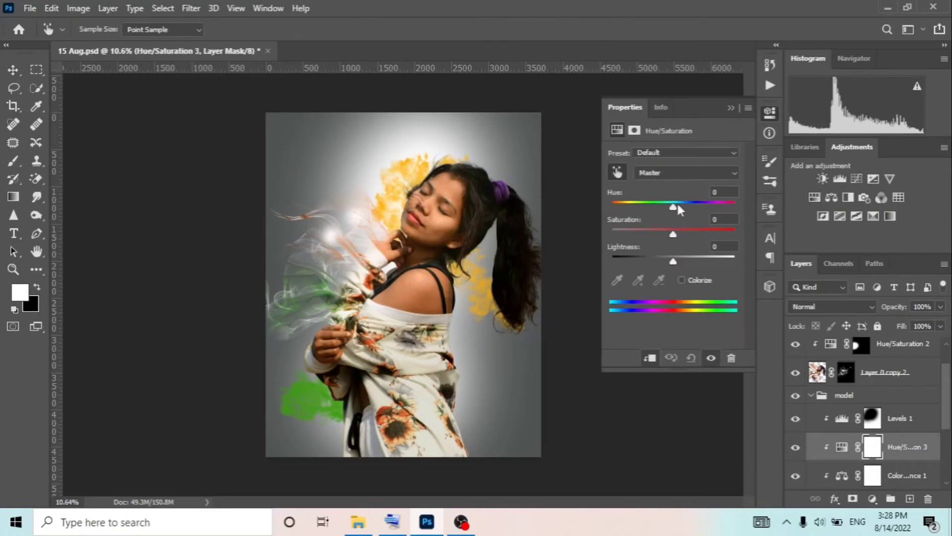
{"action": "left_click", "coordinate": [684, 152]}
{"action": "left_click", "coordinate": [659, 238]}
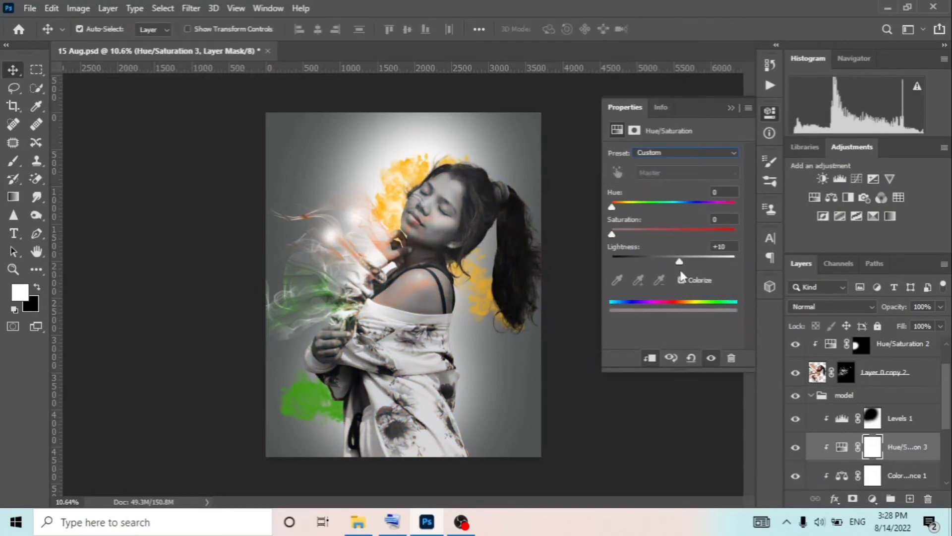
{"action": "left_click_drag", "start_coordinate": [674, 261], "coordinate": [686, 261]}
{"action": "left_click", "coordinate": [744, 161]}
{"action": "key", "text": "ctrl+i"}
{"action": "key", "text": "b"}
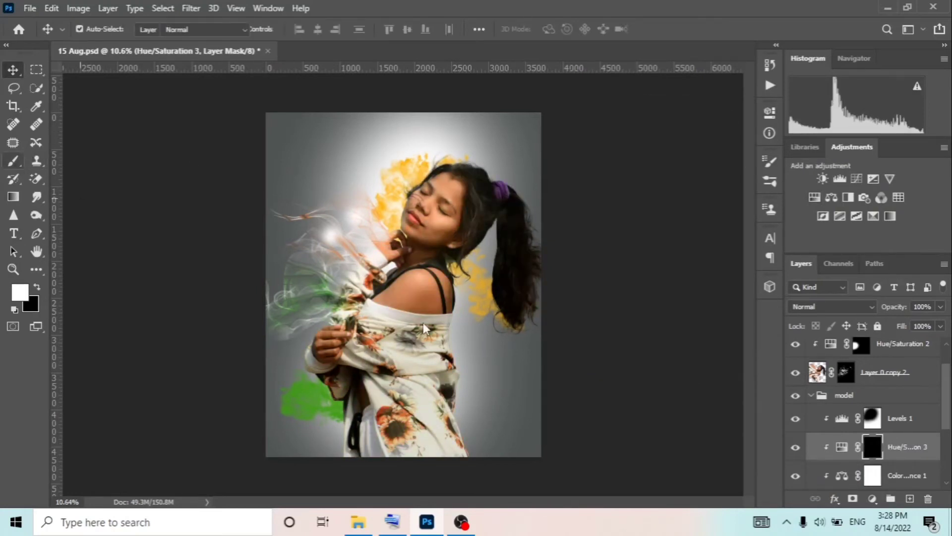
{"action": "left_click", "coordinate": [99, 29]}
Close the brush presets panel and scroll up to review the model group
{"action": "left_click", "coordinate": [31, 42]}
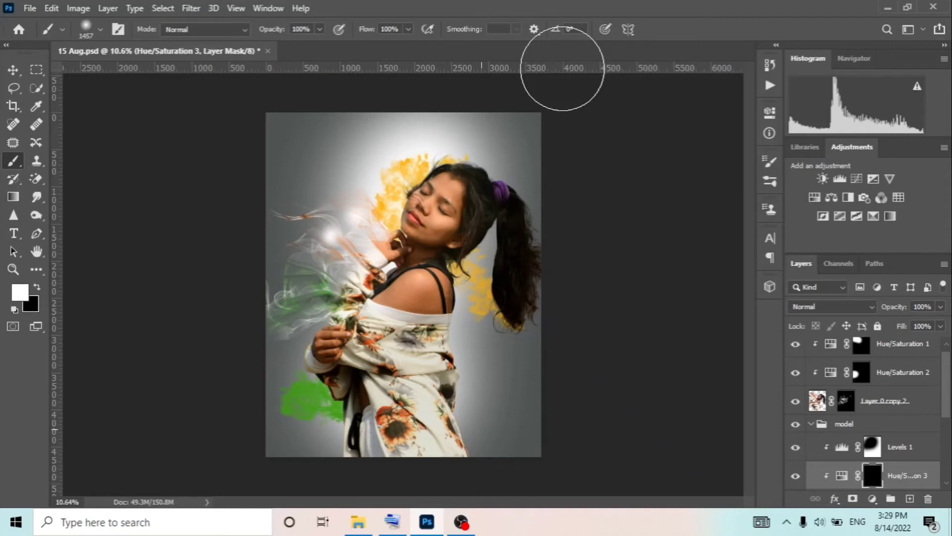
{"action": "scroll", "coordinate": [457, 146], "scroll_direction": "up", "scroll_amount": 5}
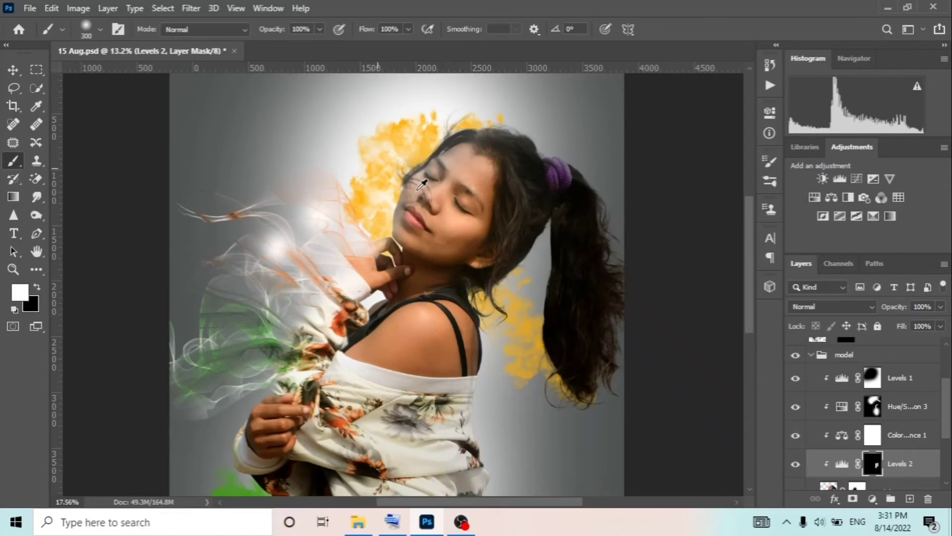
{"action": "scroll", "coordinate": [421, 184], "scroll_direction": "up", "scroll_amount": 3}
Brush white onto the Hue/Saturation 4 mask along the hair, shoulder and arm edges
{"action": "key", "text": "bracketleft"}
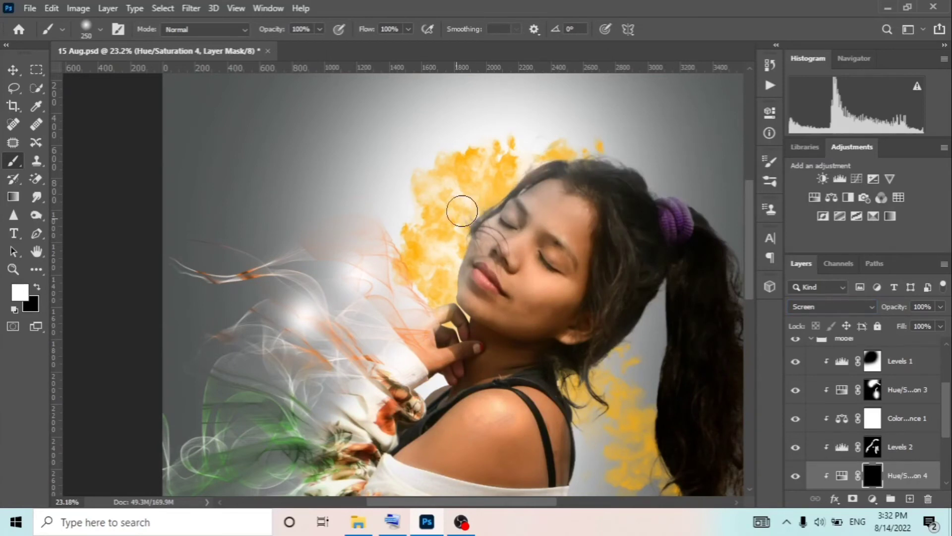
{"action": "left_click_drag", "start_coordinate": [462, 210], "coordinate": [454, 159]}
{"action": "left_click_drag", "start_coordinate": [592, 355], "coordinate": [625, 299]}
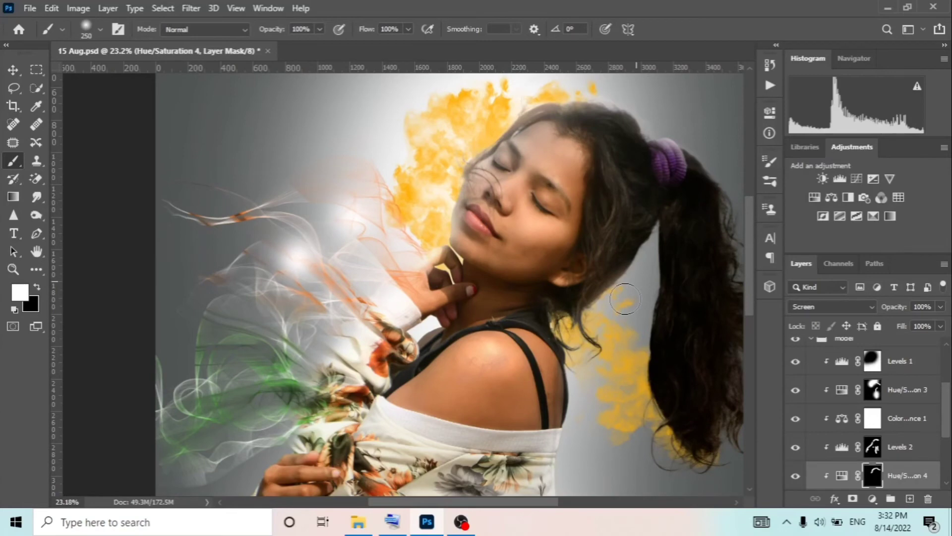
{"action": "left_click_drag", "start_coordinate": [625, 299], "coordinate": [596, 52]}
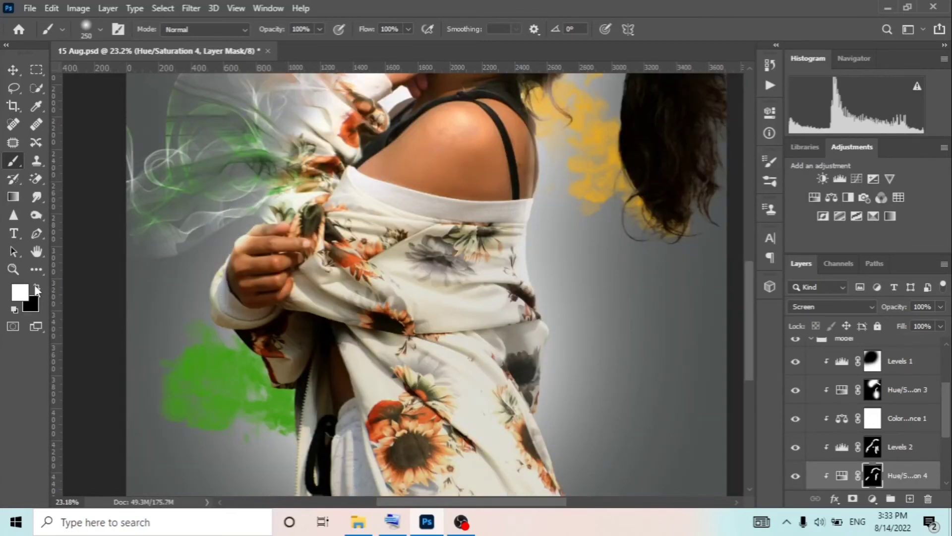
{"action": "left_click_drag", "start_coordinate": [548, 126], "coordinate": [491, 155]}
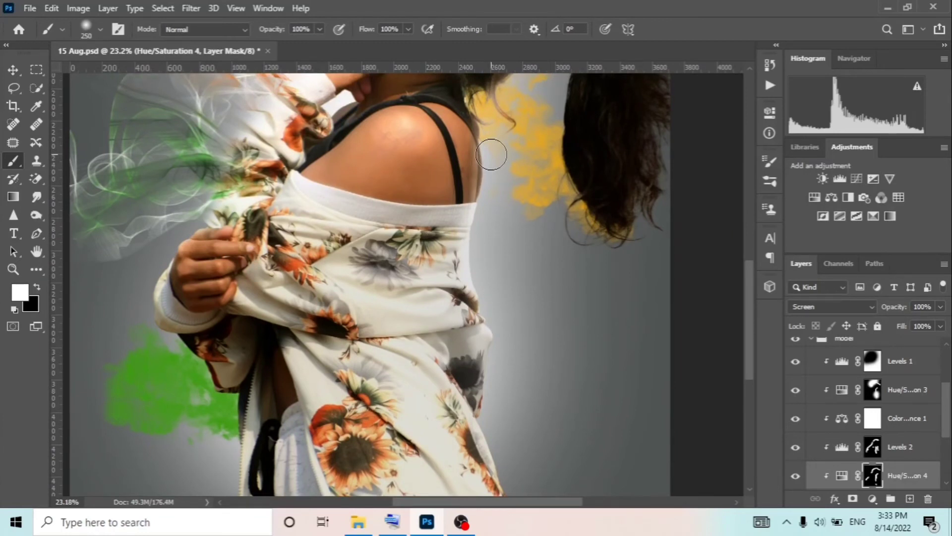
{"action": "key", "text": "ctrl+0"}
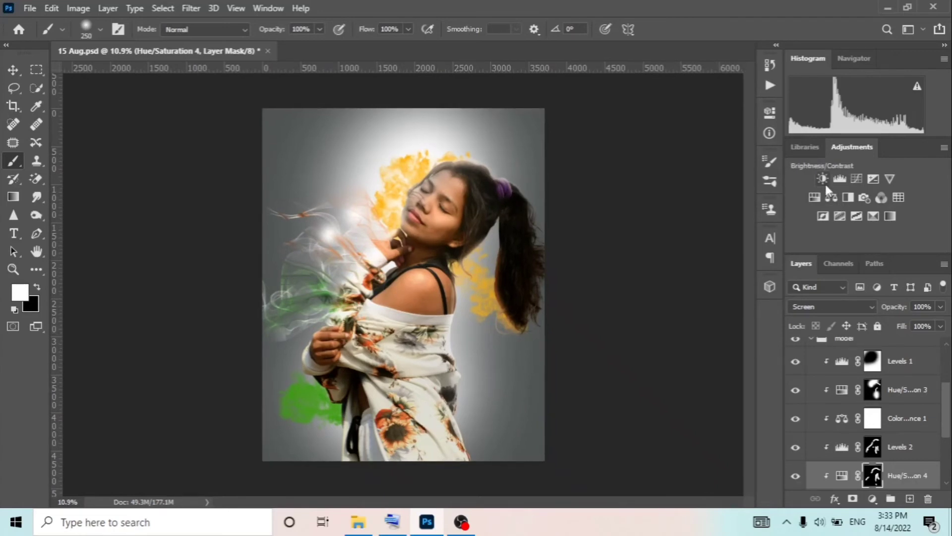
Add a Levels 3 adjustment layer with its mask inverted to black and a 600 brush
{"action": "left_click", "coordinate": [840, 179]}
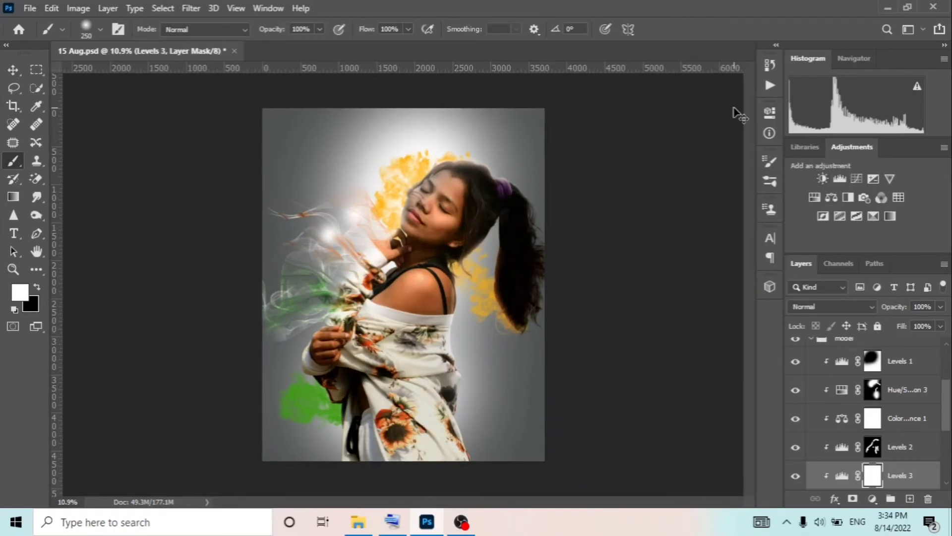
{"action": "key", "text": "ctrl+i"}
{"action": "key", "text": "bracketright"}
{"action": "key", "text": "bracketright"}
{"action": "key", "text": "bracketright"}
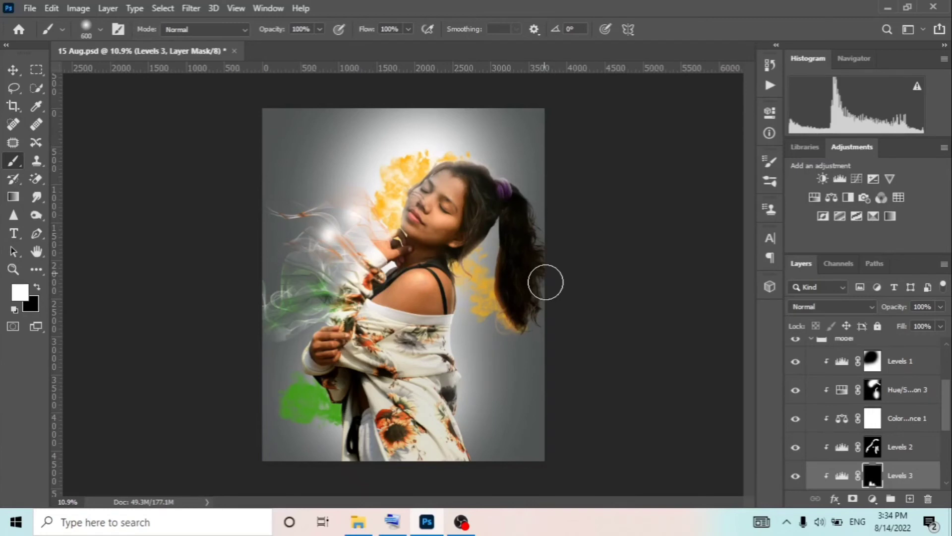
{"action": "scroll", "coordinate": [409, 278], "scroll_direction": "up", "scroll_amount": 1}
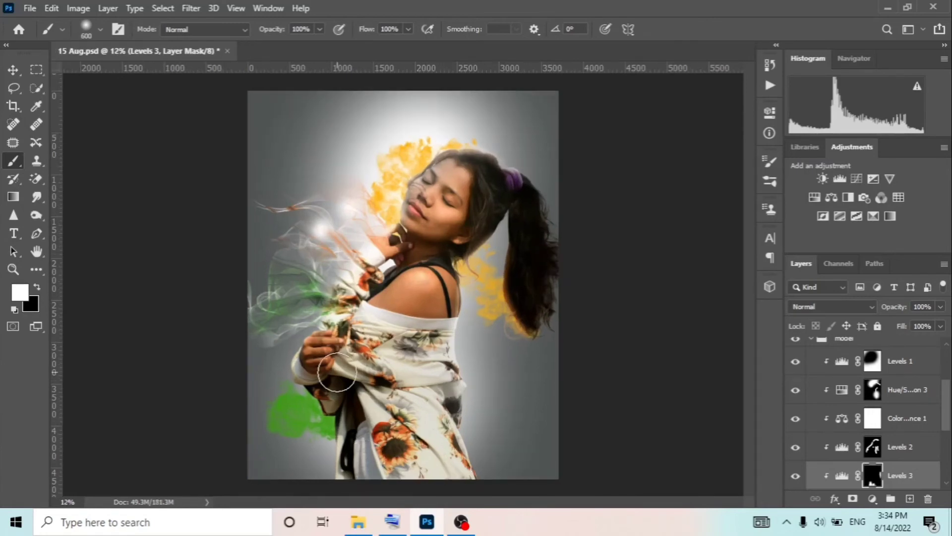
{"action": "scroll", "coordinate": [337, 372], "scroll_direction": "down", "scroll_amount": 1}
{"action": "scroll", "coordinate": [863, 421], "scroll_direction": "up", "scroll_amount": 3}
Merge all visible layers into a new top Layer 3 and bring it into the Camera Raw Filter
{"action": "left_click", "coordinate": [811, 432]}
{"action": "left_click", "coordinate": [903, 351]}
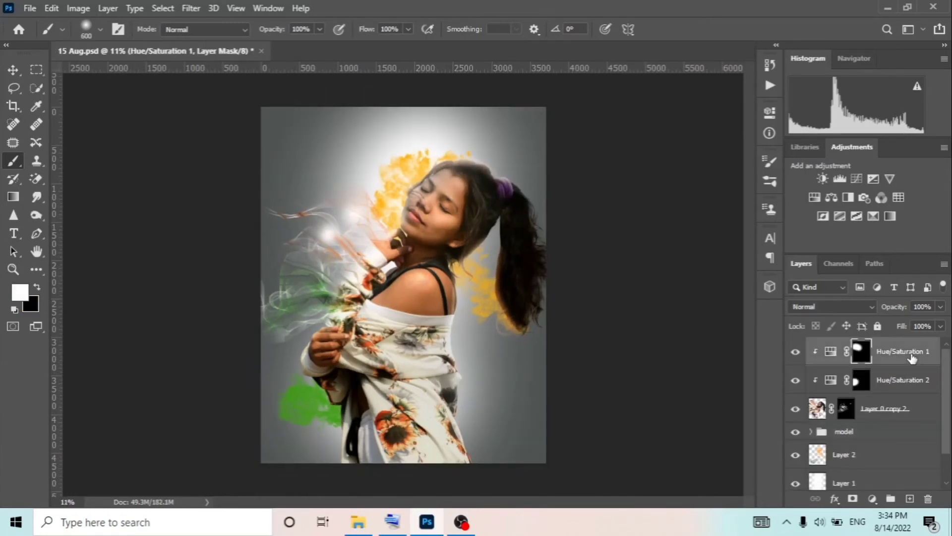
{"action": "key", "text": "ctrl+shift+alt+e"}
{"action": "left_click", "coordinate": [191, 8]}
{"action": "left_click", "coordinate": [298, 102]}
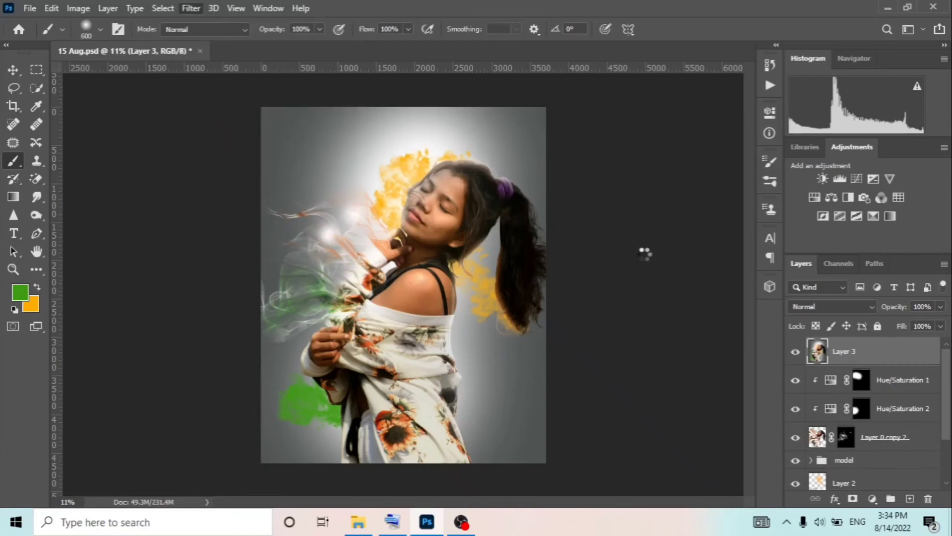
Set Basic: Contrast +12, Highlights +10, Shadows +21, Whites -6, Blacks -13, Texture +23, Clarity +20, Vibrance +14
{"action": "scroll", "coordinate": [849, 243], "scroll_direction": "up", "scroll_amount": 3}
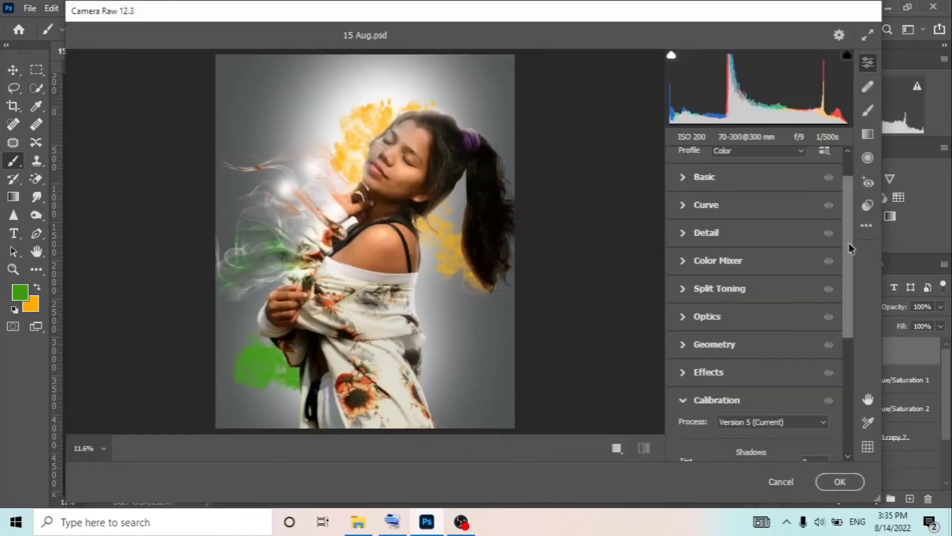
{"action": "scroll", "coordinate": [695, 192], "scroll_direction": "up", "scroll_amount": 1}
{"action": "left_click", "coordinate": [699, 210]}
{"action": "mouse_move", "coordinate": [754, 291]}
{"action": "left_mouse_down"}
{"action": "mouse_move", "coordinate": [763, 292]}
{"action": "mouse_move", "coordinate": [762, 313]}
{"action": "left_mouse_up"}
{"action": "mouse_move", "coordinate": [755, 333]}
{"action": "left_mouse_down"}
{"action": "mouse_move", "coordinate": [770, 334]}
{"action": "mouse_move", "coordinate": [750, 354]}
{"action": "left_mouse_up"}
{"action": "left_click_drag", "start_coordinate": [754, 375], "coordinate": [744, 375]}
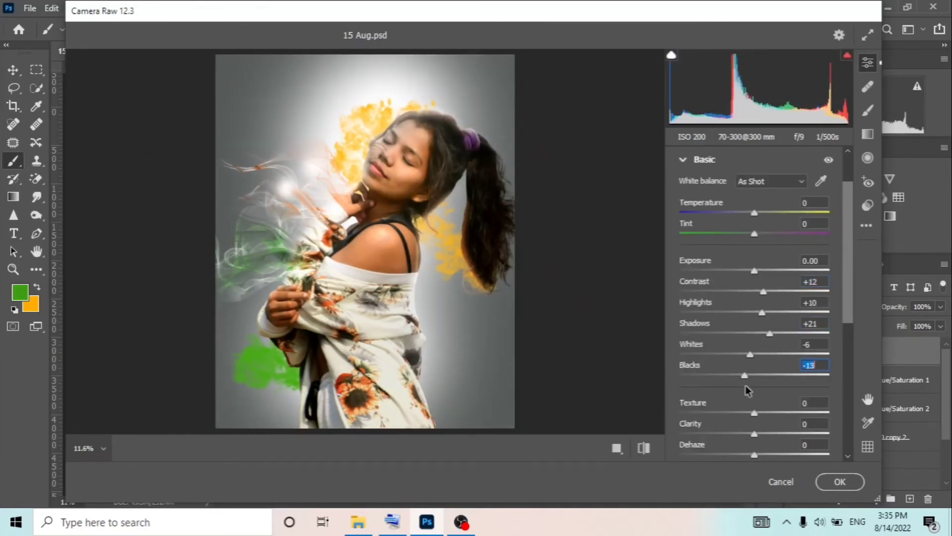
{"action": "left_click_drag", "start_coordinate": [755, 413], "coordinate": [772, 413]}
{"action": "left_click_drag", "start_coordinate": [754, 433], "coordinate": [769, 434]}
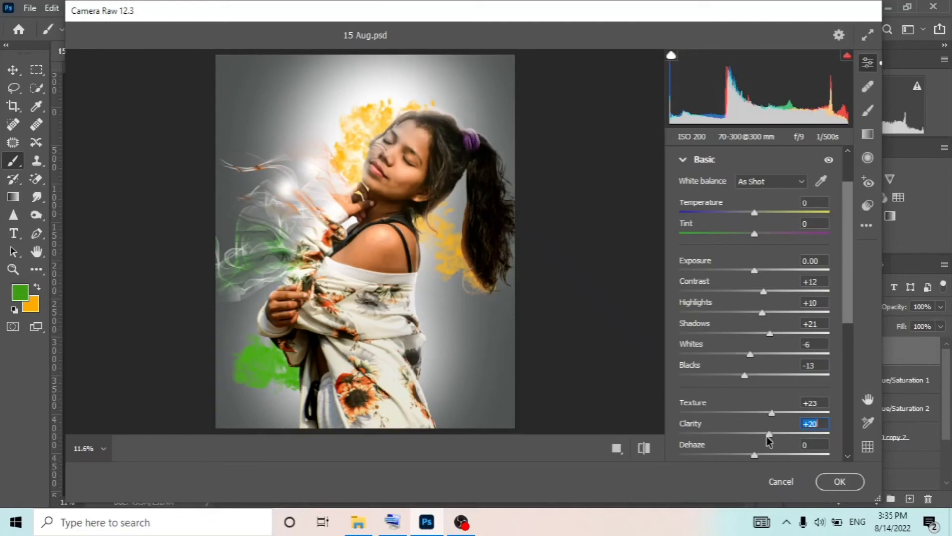
{"action": "scroll", "coordinate": [766, 436], "scroll_direction": "down", "scroll_amount": 3}
{"action": "left_click_drag", "start_coordinate": [755, 326], "coordinate": [765, 326]}
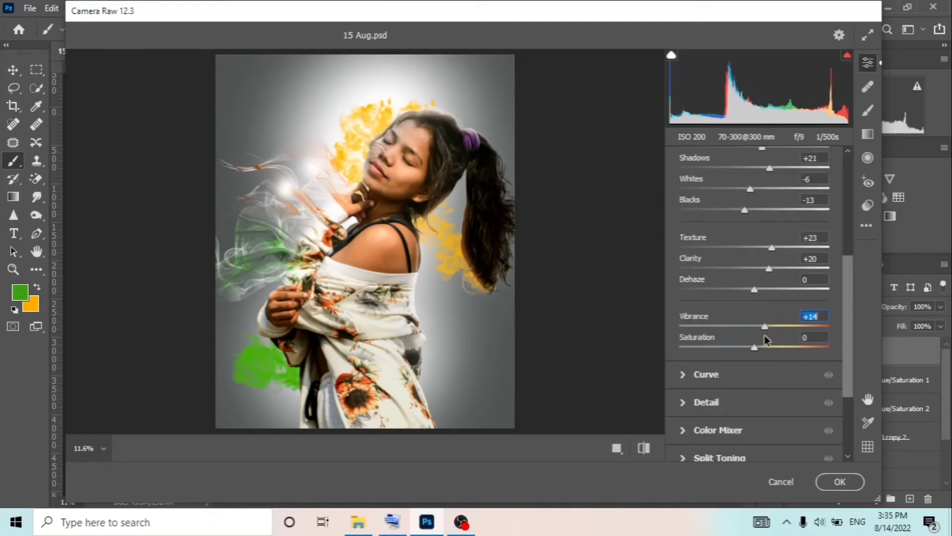
In the Color Mixer, brighten the oranges and slightly reduce their saturation
{"action": "left_click", "coordinate": [718, 429]}
{"action": "left_click", "coordinate": [773, 233]}
{"action": "left_click_drag", "start_coordinate": [755, 291], "coordinate": [749, 290]}
{"action": "left_click", "coordinate": [724, 233]}
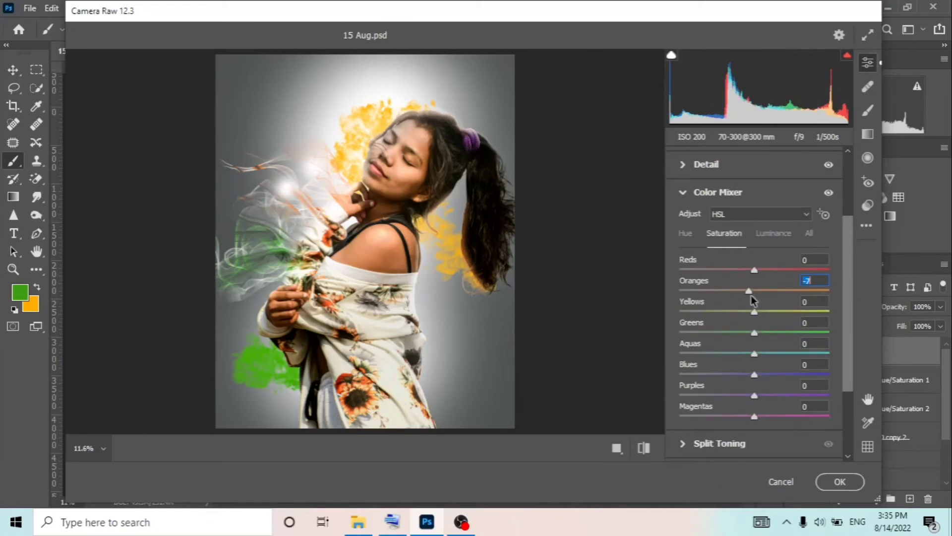
{"action": "scroll", "coordinate": [751, 295], "scroll_direction": "down", "scroll_amount": 3}
{"action": "left_click", "coordinate": [686, 430]}
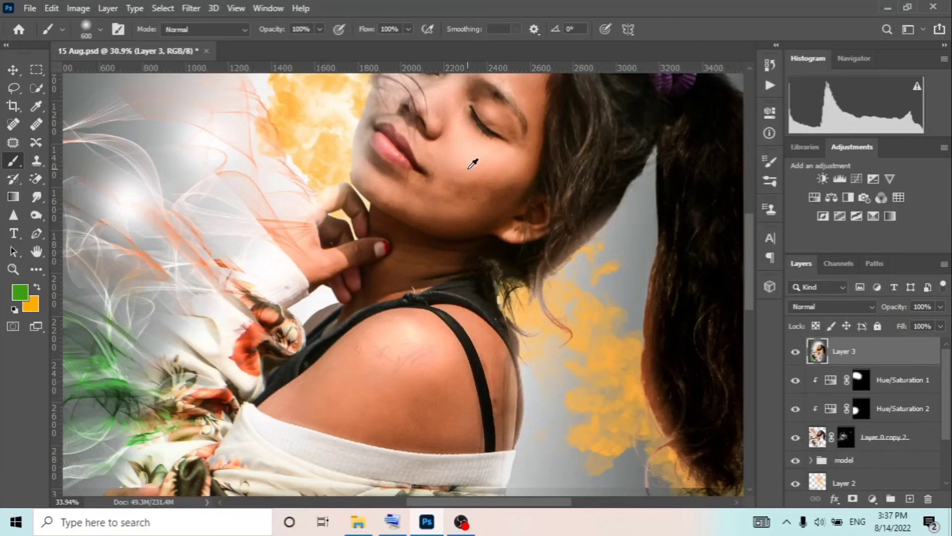
Fit the whole image in the window
{"action": "key", "text": "ctrl+0"}
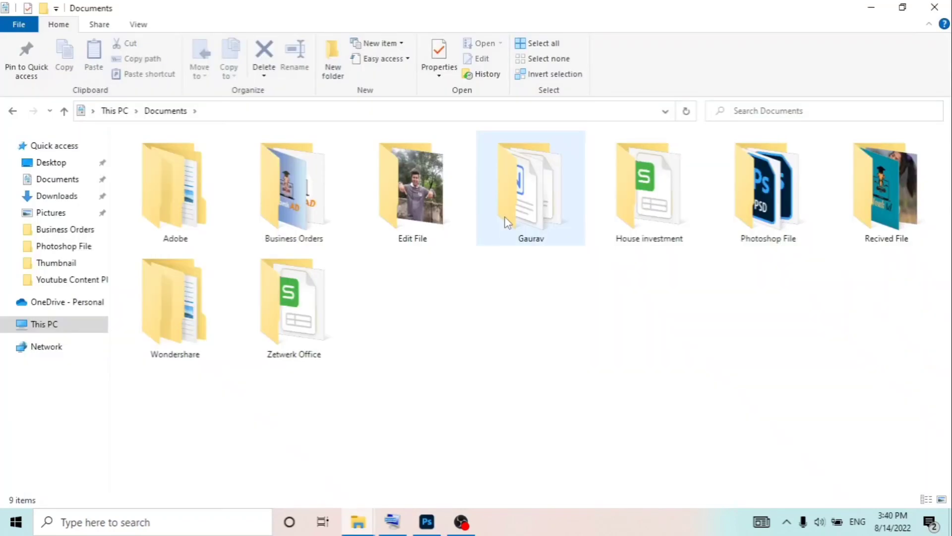
Select one of the subfolders in File Explorer's Documents folder
{"action": "left_click", "coordinate": [506, 222]}
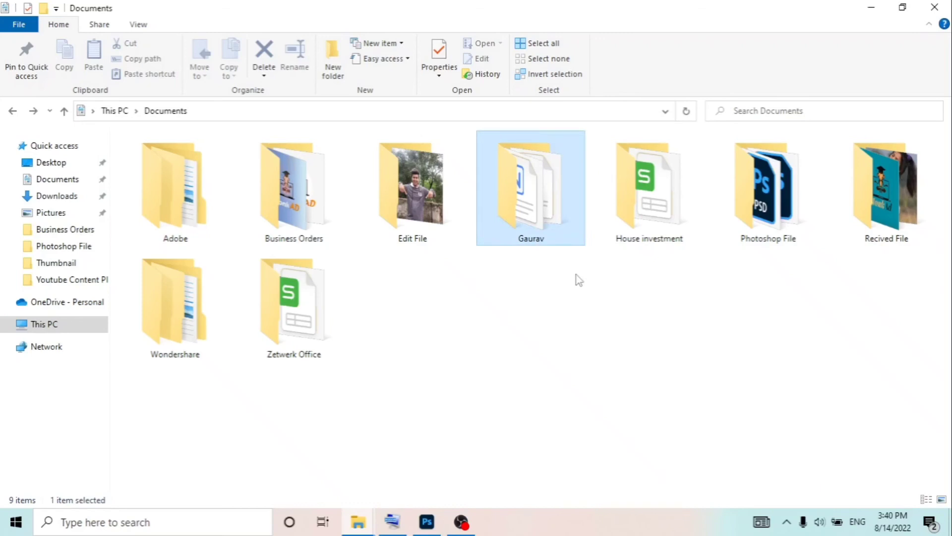